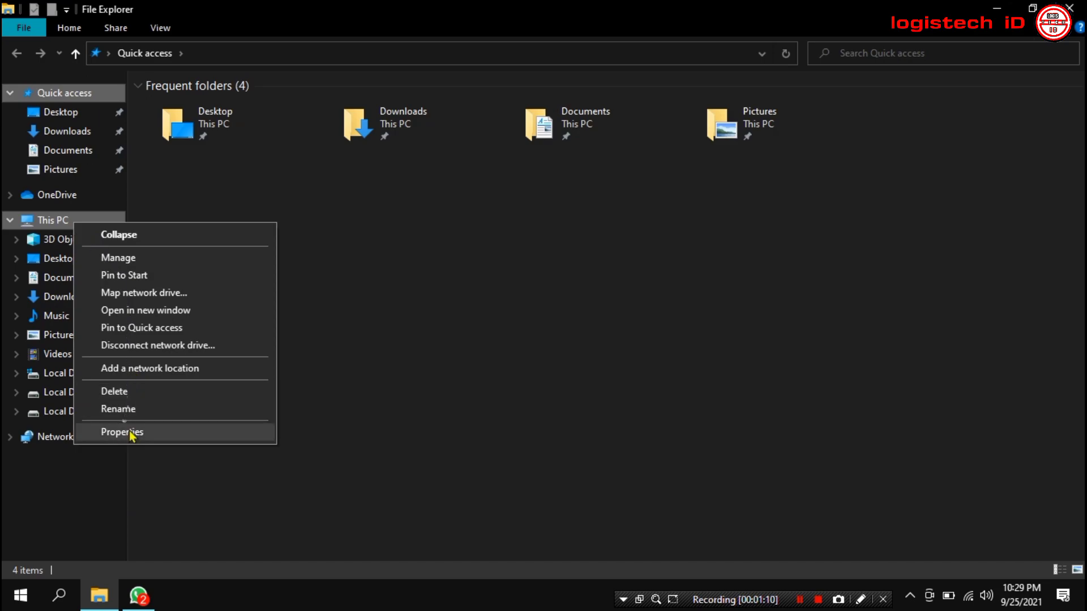
- Adjust the Windows visual effects for best performance in the advanced system settings, keeping only Smooth edges of screen fonts enabled
{"action": "left_click", "coordinate": [122, 432]}
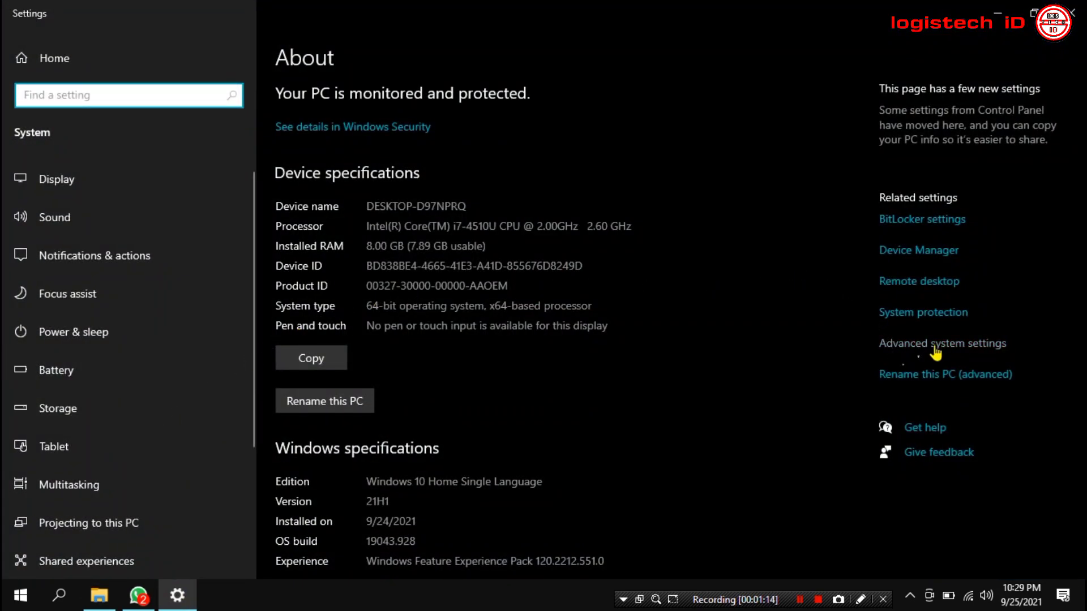
{"action": "left_click", "coordinate": [948, 347]}
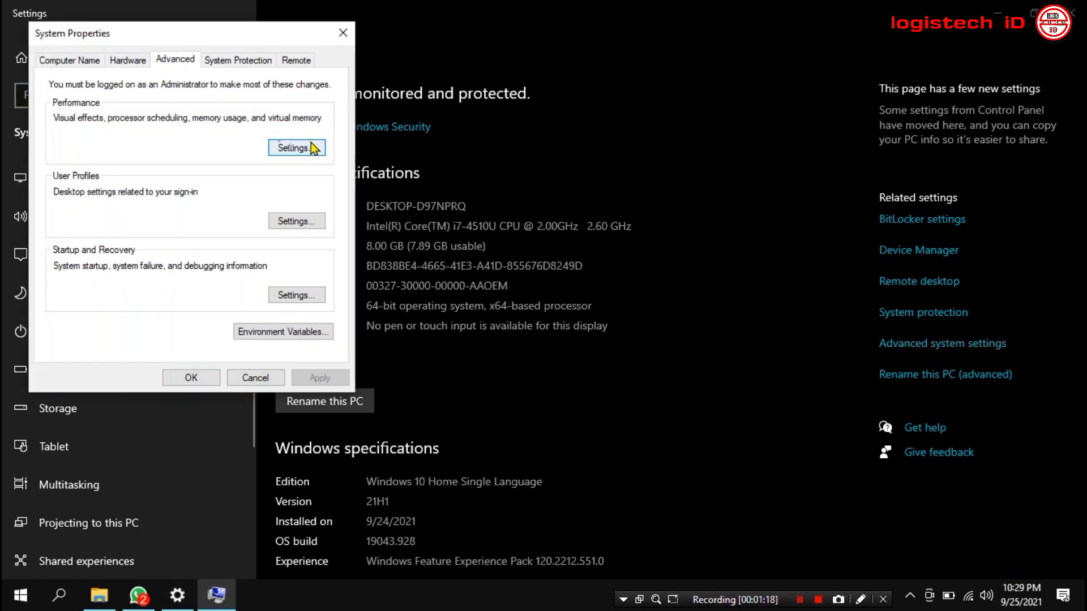
{"action": "left_click", "coordinate": [306, 150]}
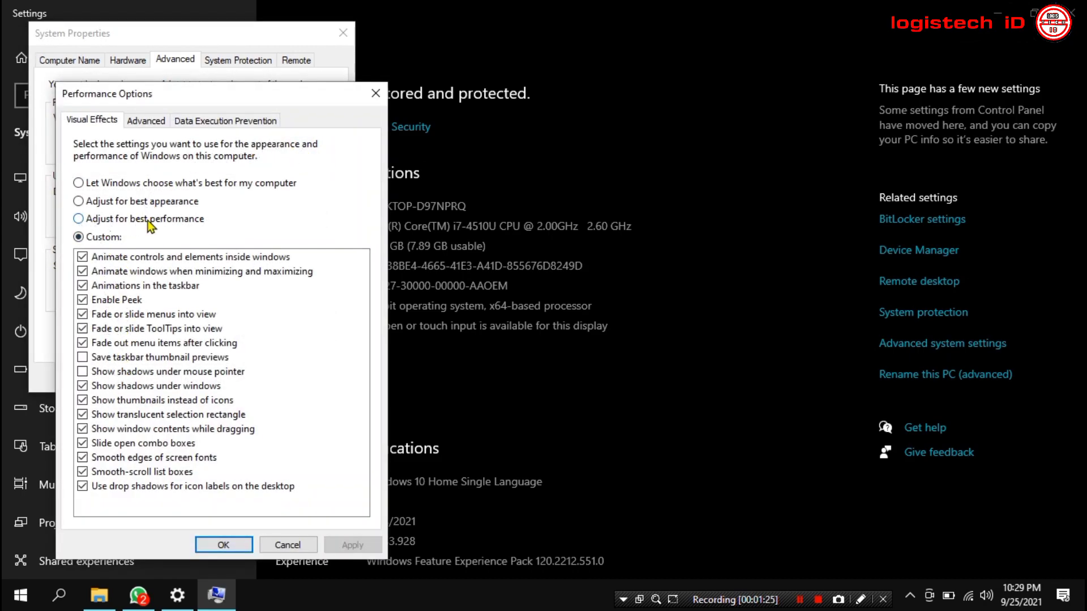
{"action": "left_click", "coordinate": [100, 221]}
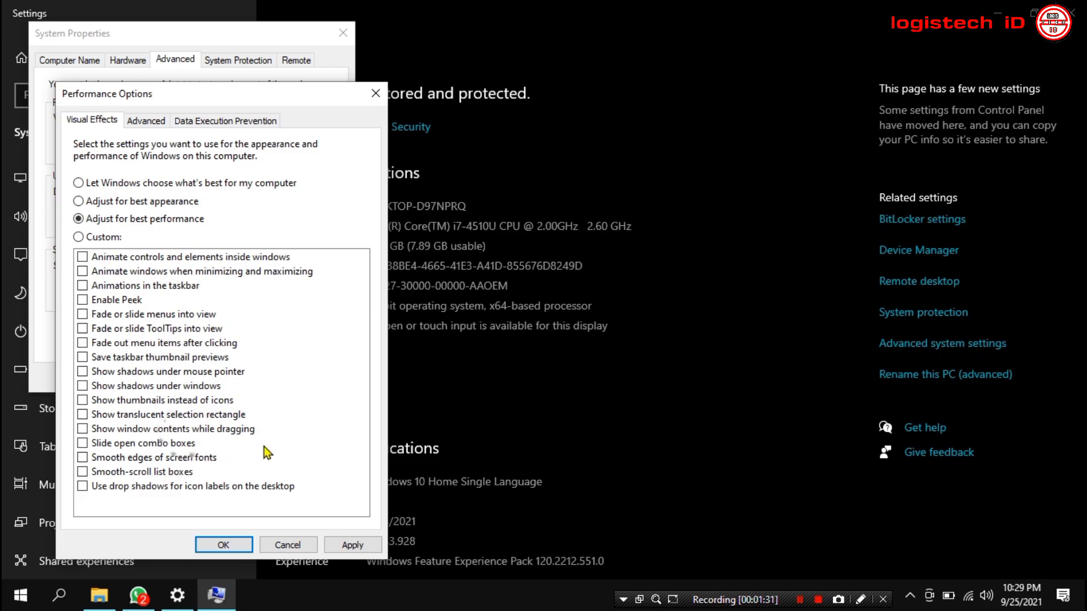
{"action": "left_click", "coordinate": [86, 459]}
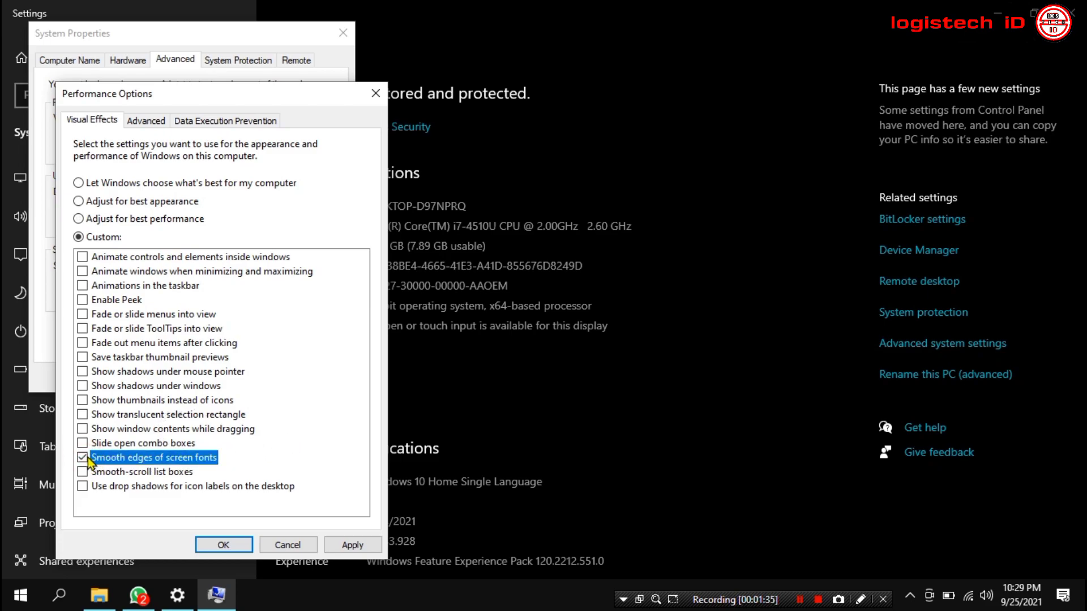
{"action": "left_click", "coordinate": [220, 545]}
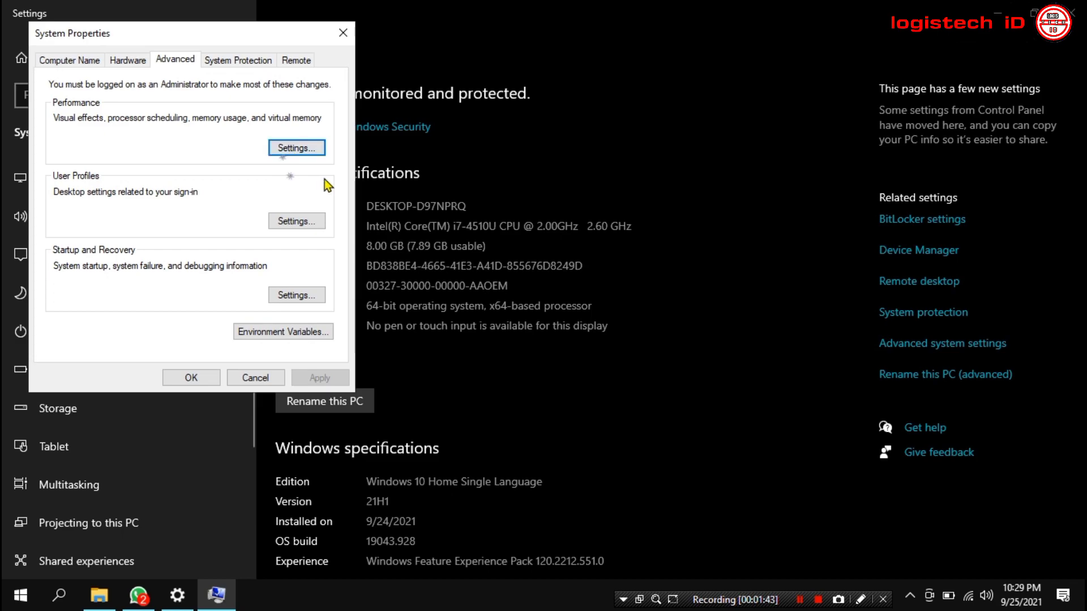
- Turn off automatic paging file management in the virtual memory settings and choose a custom size for drive C
{"action": "left_click", "coordinate": [296, 148]}
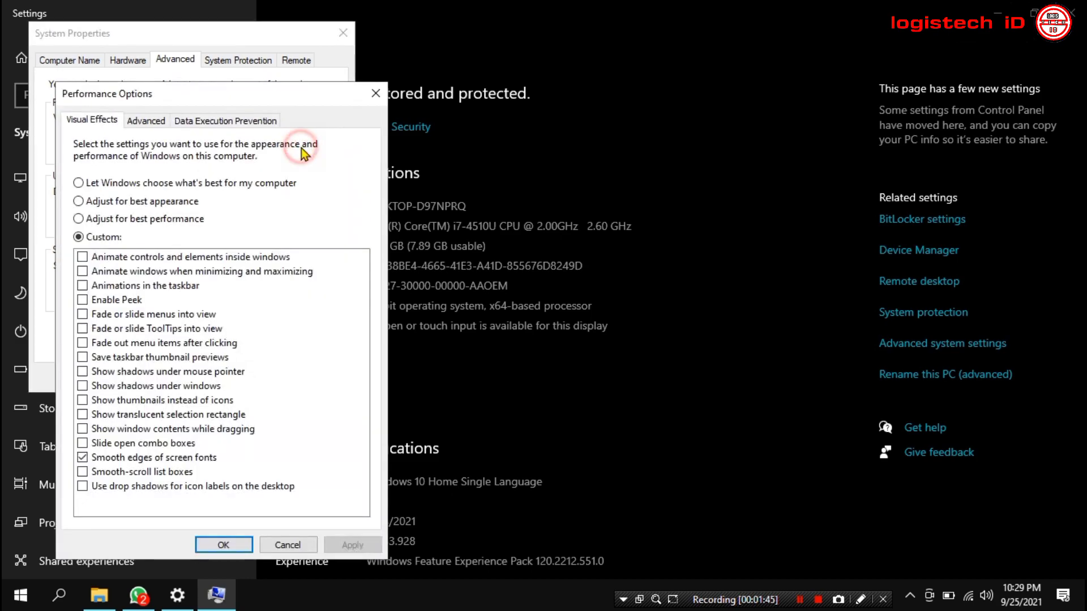
{"action": "left_click", "coordinate": [147, 122]}
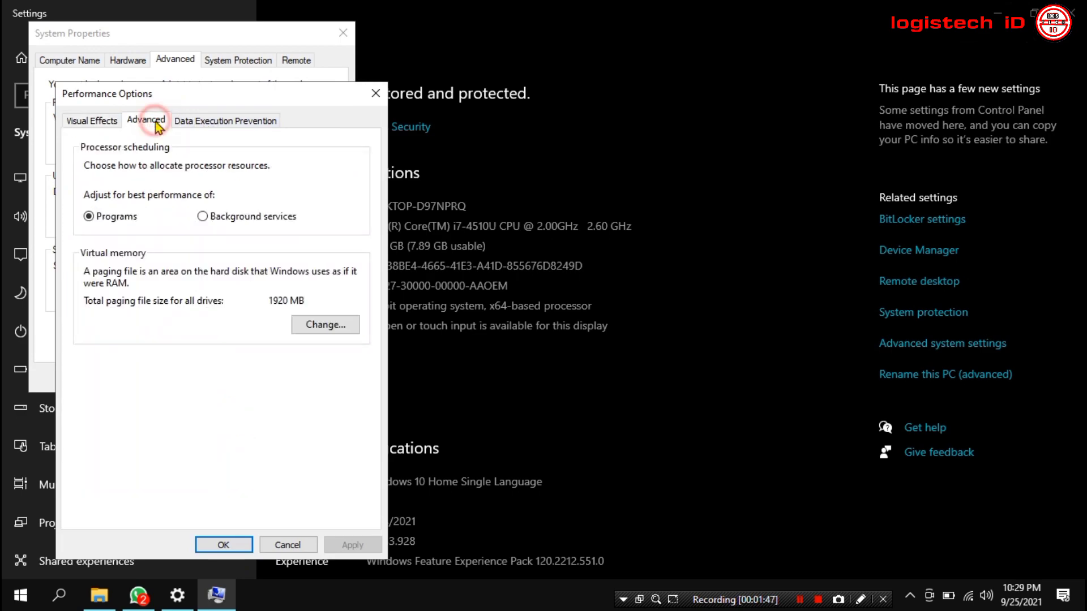
{"action": "left_click", "coordinate": [306, 326]}
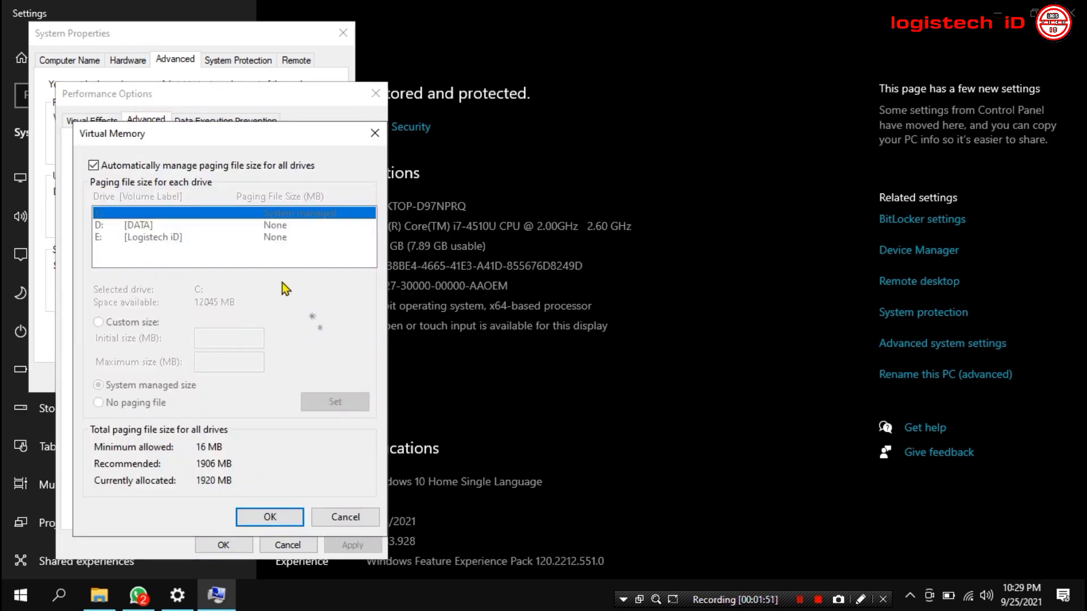
{"action": "left_click_drag", "start_coordinate": [219, 137], "coordinate": [777, 108]}
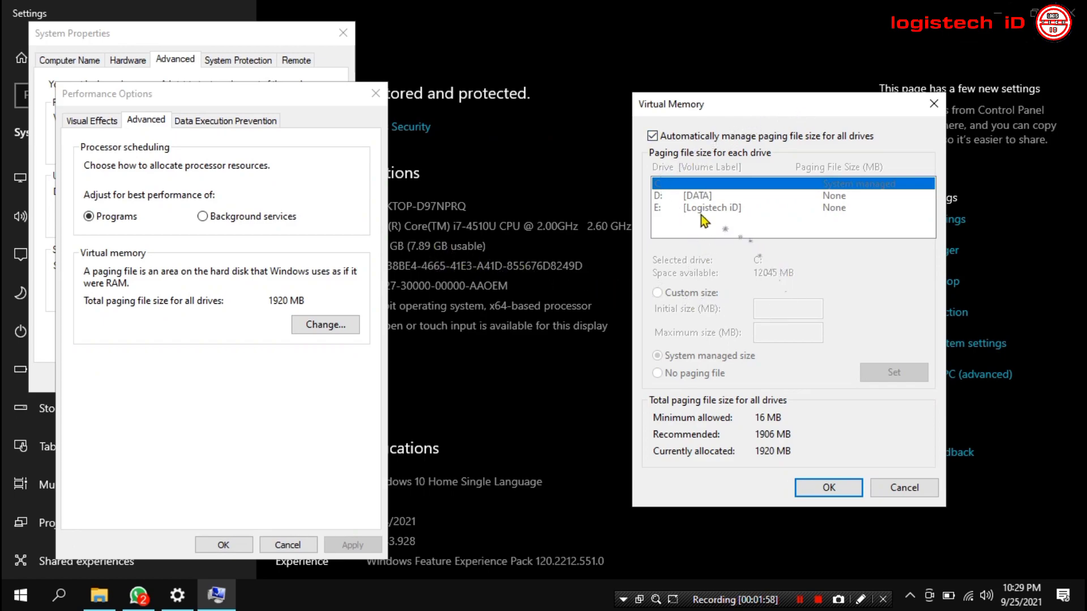
{"action": "left_click", "coordinate": [652, 136]}
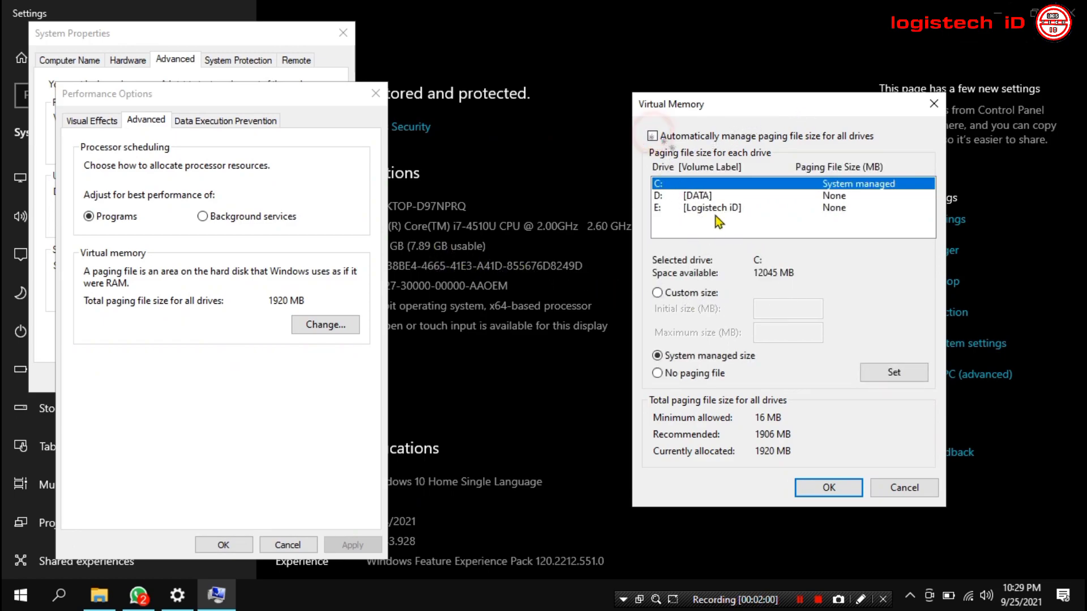
{"action": "left_click", "coordinate": [684, 295]}
- Enter an initial paging file size of 4000 MB and a maximum of 8000 MB for drive C
{"action": "left_click", "coordinate": [780, 309]}
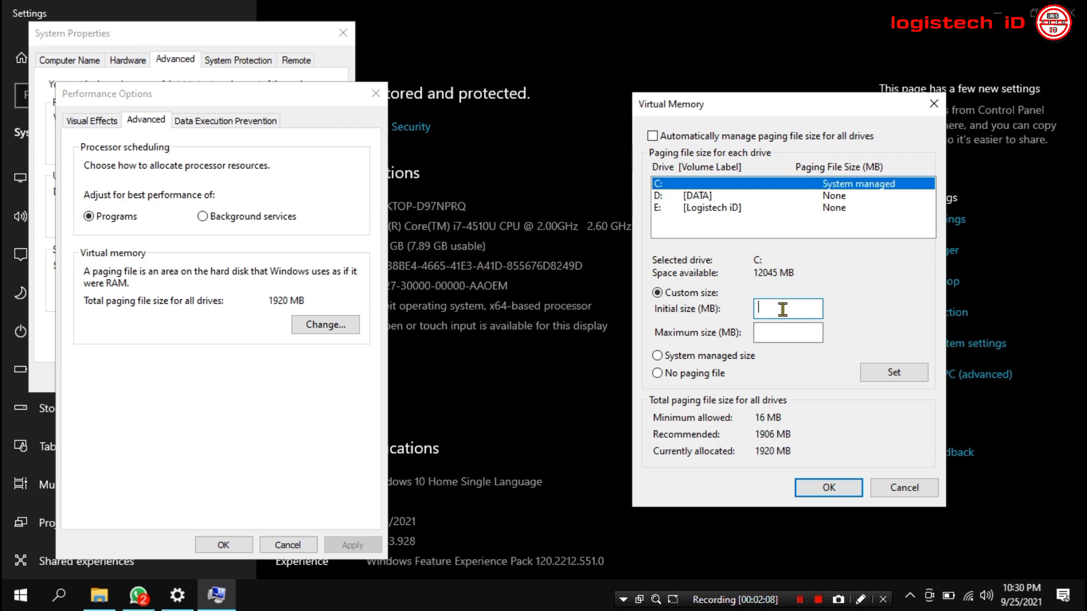
{"action": "type", "text": "4000"}
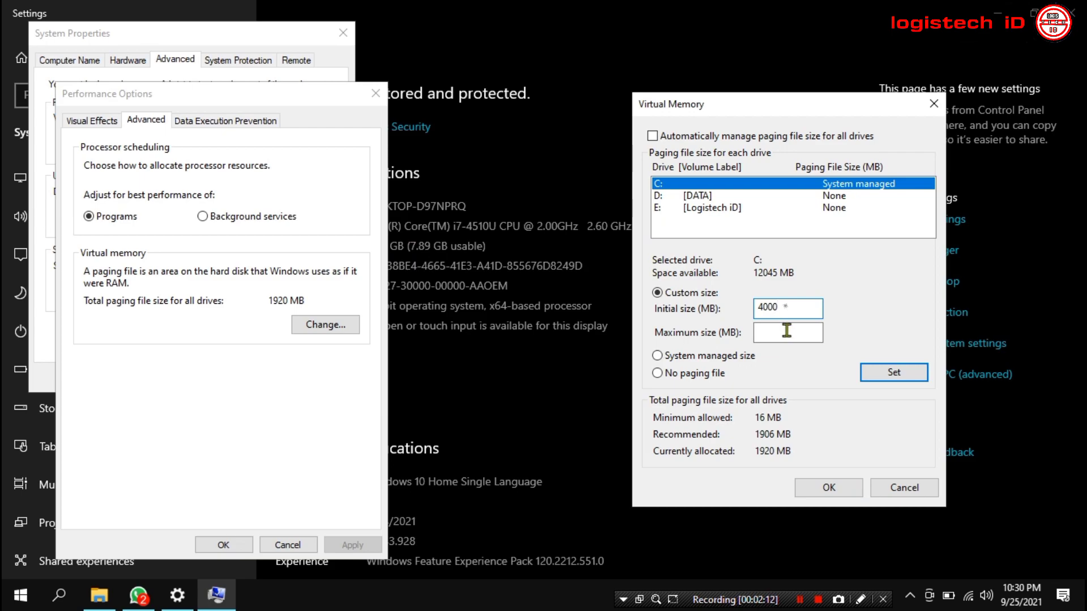
{"action": "left_click", "coordinate": [787, 333]}
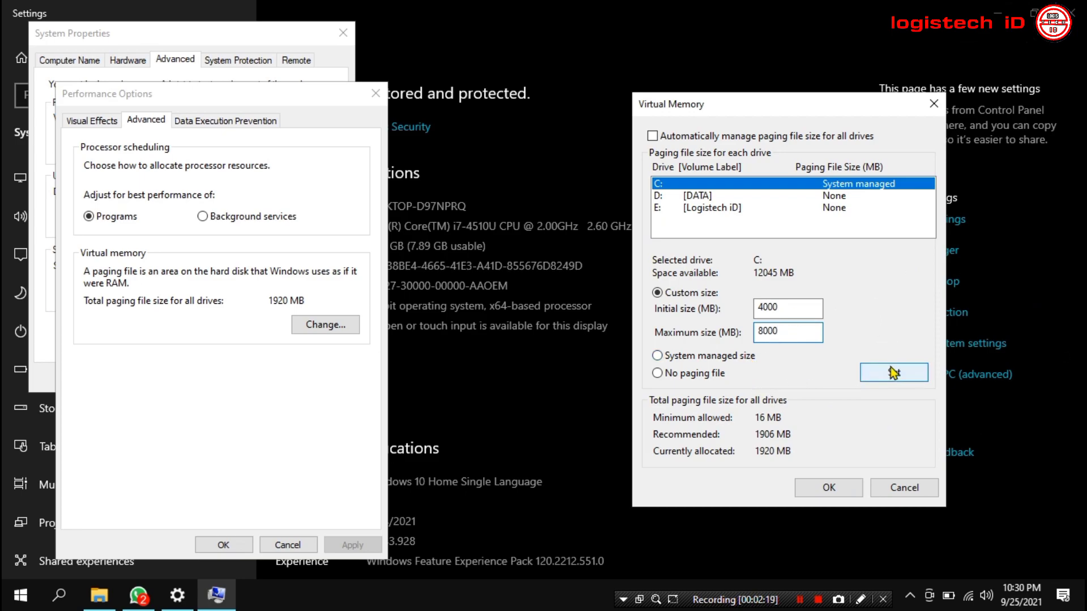
- Change the paging file for drive C to an initial size of 2000 MB and a maximum of 4000 MB
{"action": "double_click", "coordinate": [790, 309]}
{"action": "type", "text": "20"}
{"action": "double_click", "coordinate": [781, 332]}
{"action": "type", "text": "40"}
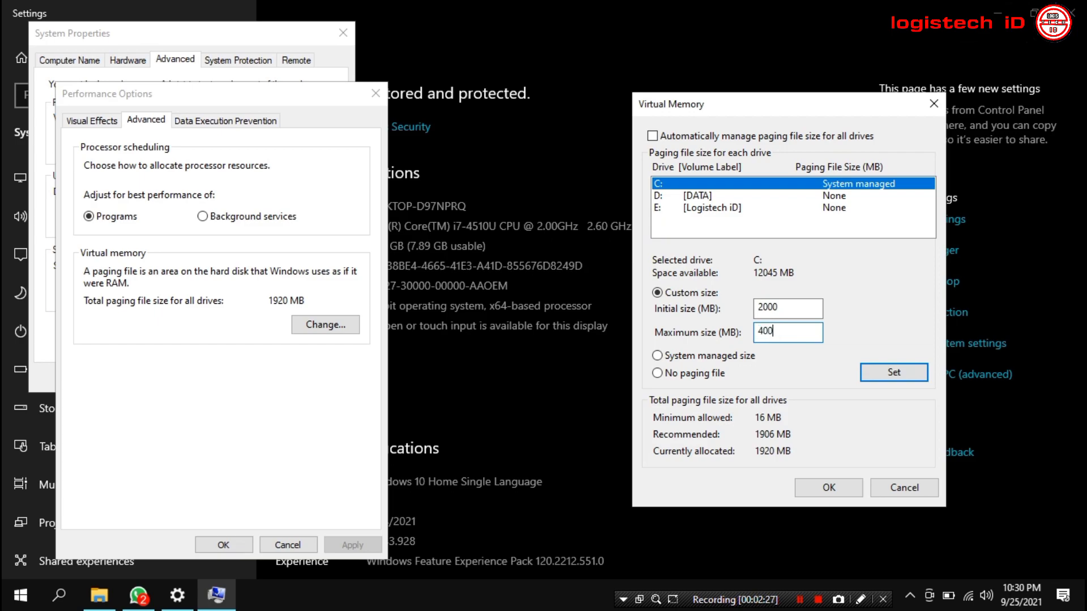
{"action": "type", "text": "00"}
- Set drive C's paging file to 8000 MB initial and 16000 MB maximum, accepting the change and closing the system dialogs
{"action": "double_click", "coordinate": [787, 308]}
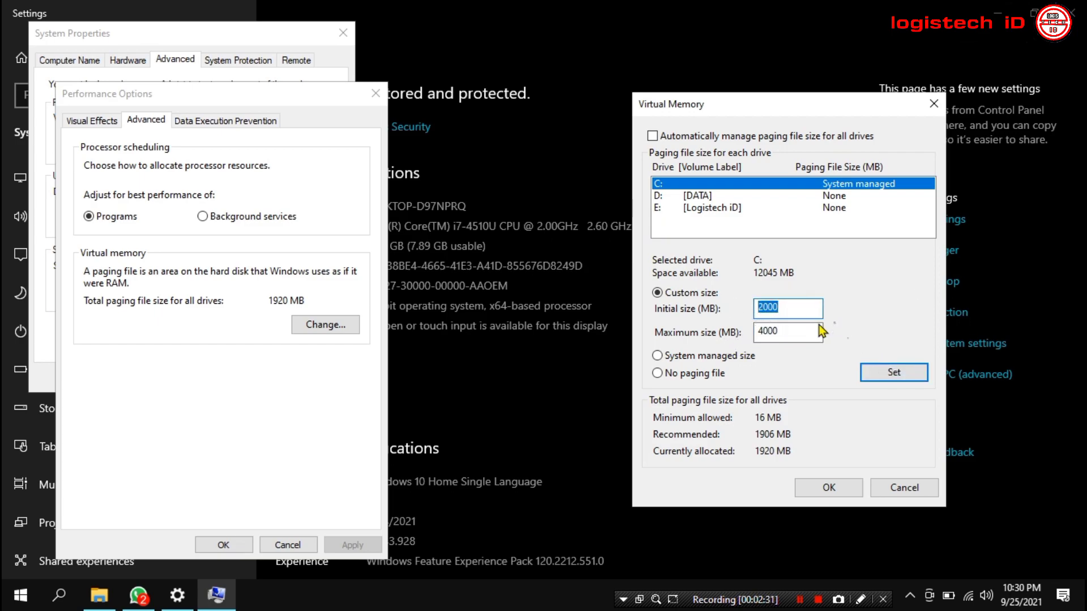
{"action": "type", "text": "8"}
{"action": "double_click", "coordinate": [789, 333]}
{"action": "type", "text": "16"}
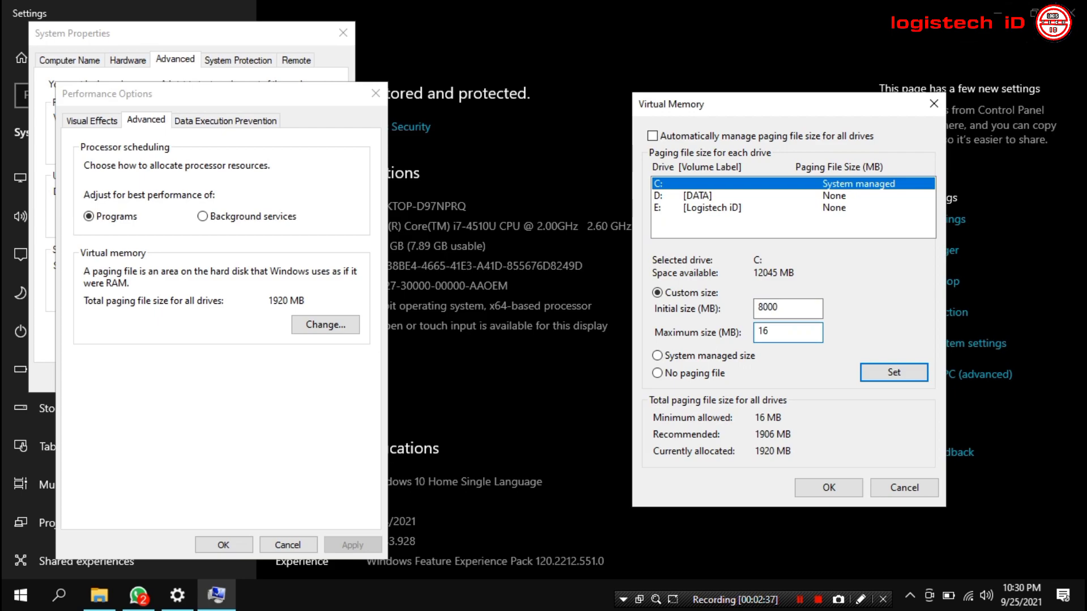
{"action": "left_click", "coordinate": [892, 372]}
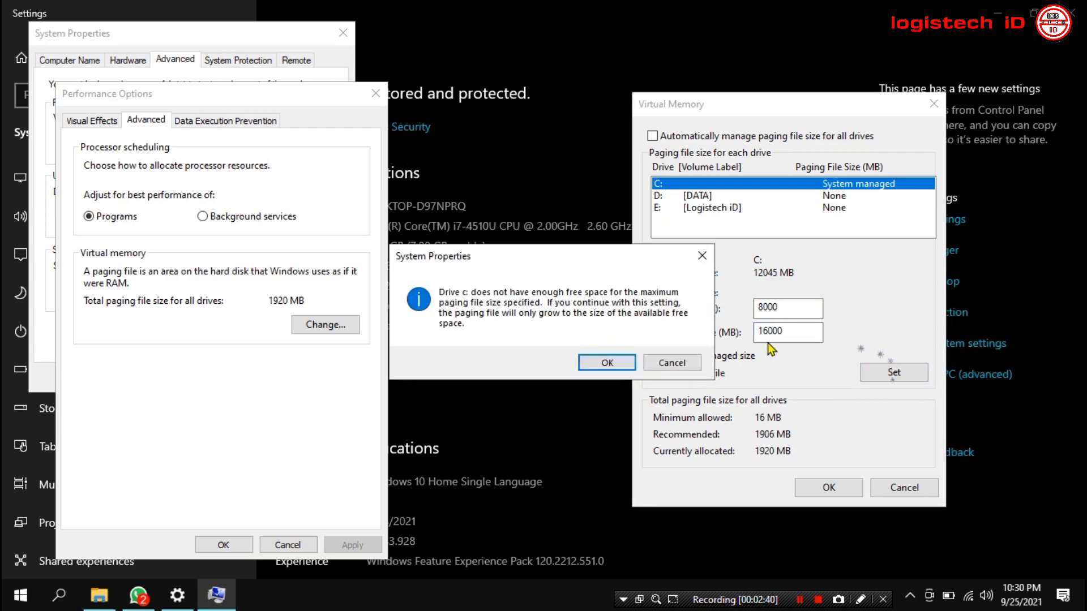
{"action": "left_click", "coordinate": [591, 365]}
{"action": "left_click", "coordinate": [824, 489]}
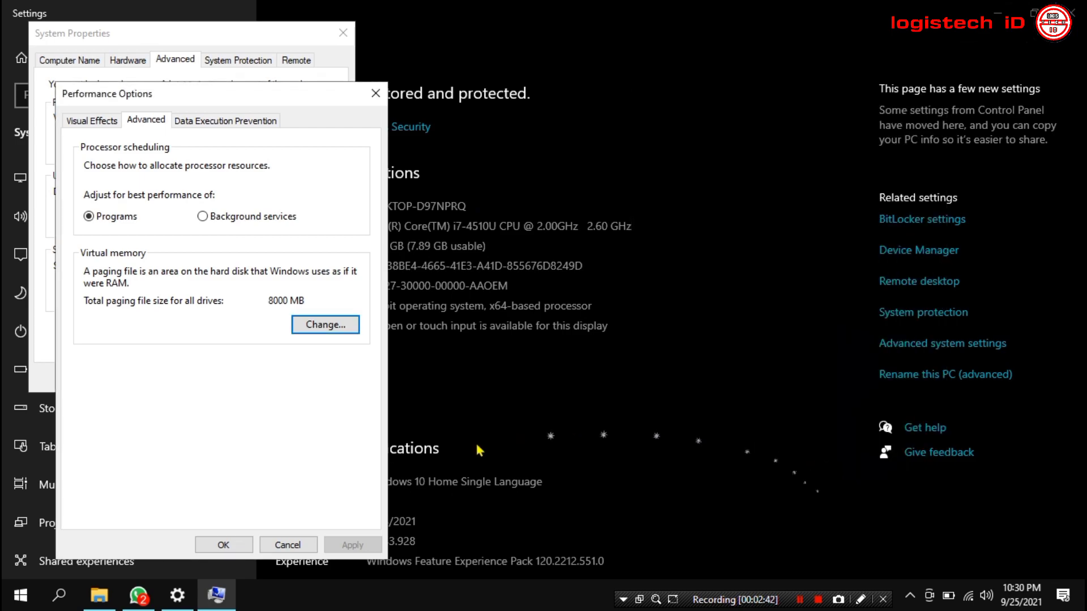
{"action": "left_click", "coordinate": [227, 543]}
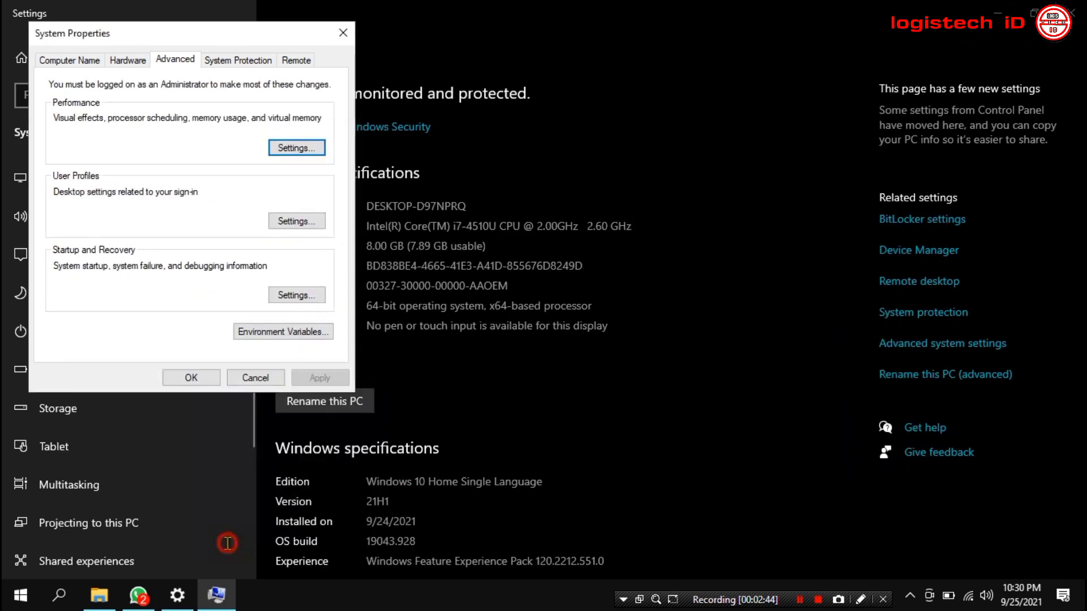
{"action": "left_click", "coordinate": [208, 380]}
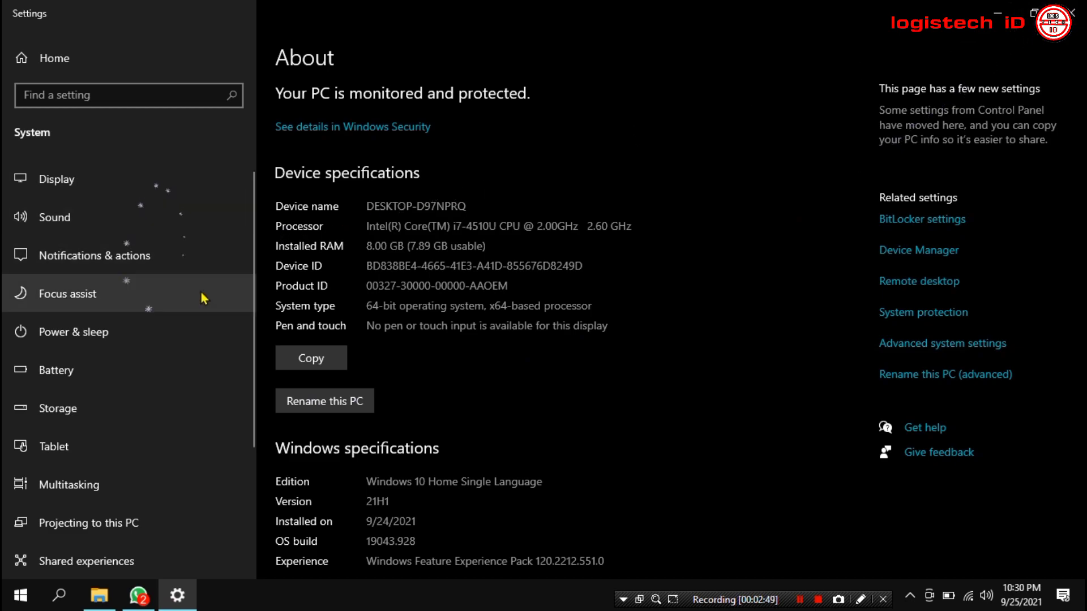
- Make sure transparency effects are switched off in the Personalization color settings, and close the open windows
{"action": "scroll", "coordinate": [122, 422], "scroll_direction": "down", "scroll_amount": 1}
{"action": "scroll", "coordinate": [121, 418], "scroll_direction": "up", "scroll_amount": 1}
{"action": "left_click", "coordinate": [44, 59]}
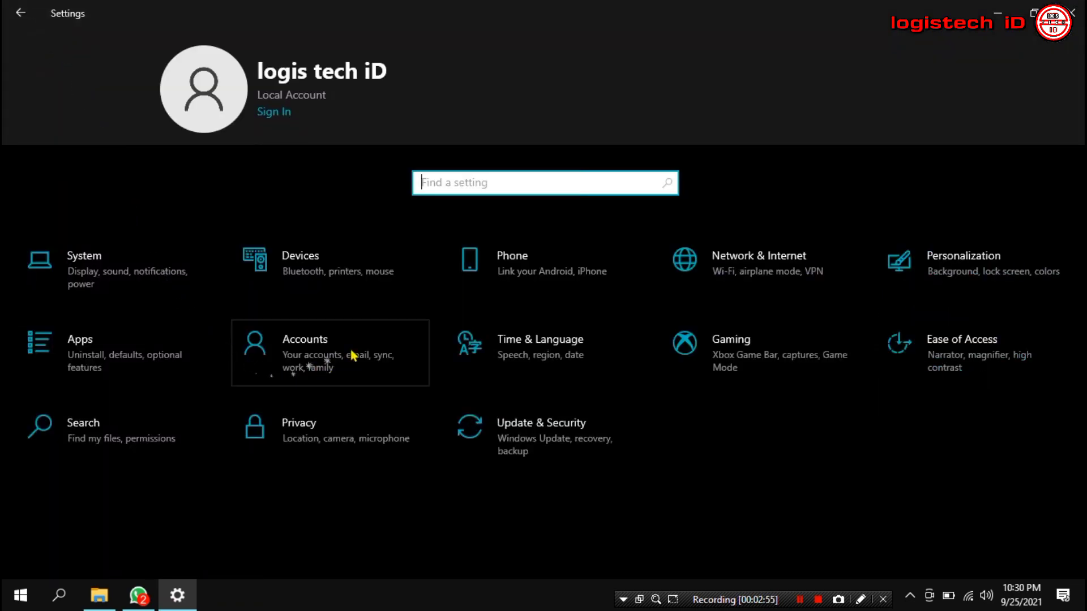
{"action": "left_click", "coordinate": [966, 261]}
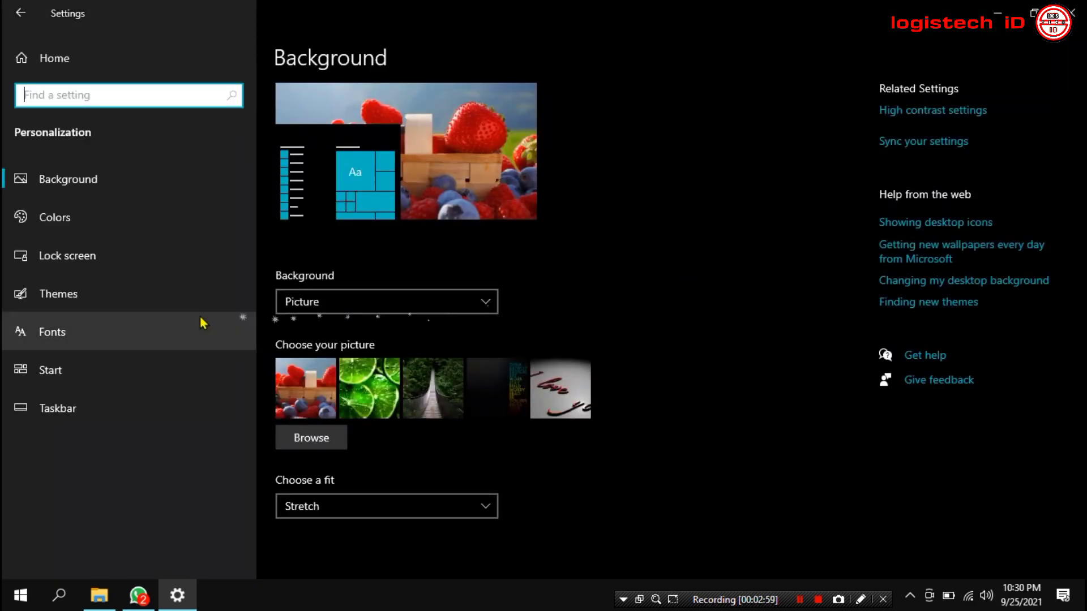
{"action": "left_click", "coordinate": [95, 227]}
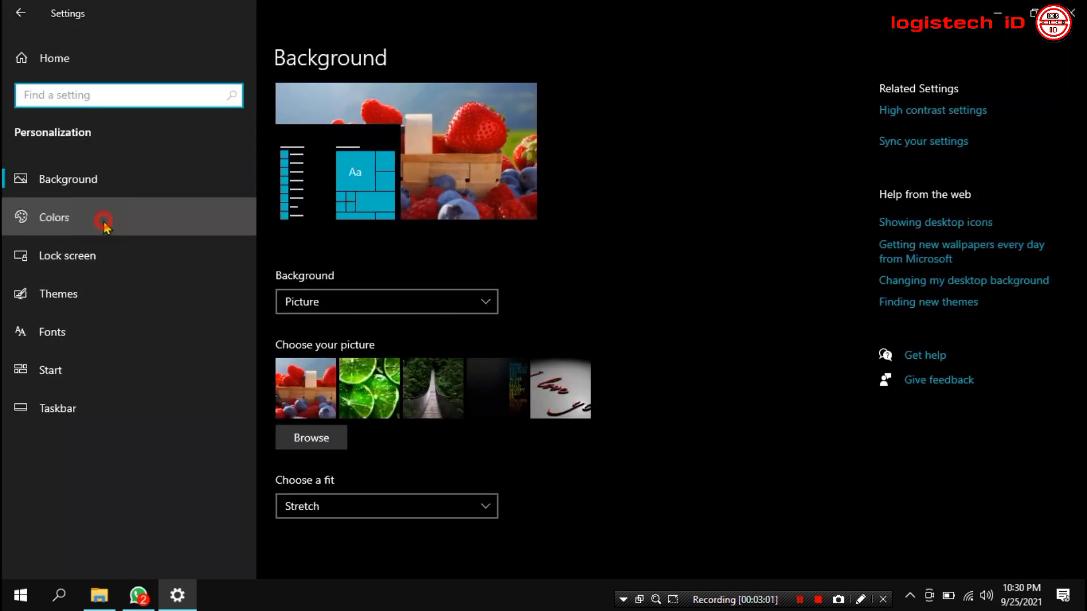
{"action": "left_click", "coordinate": [300, 371]}
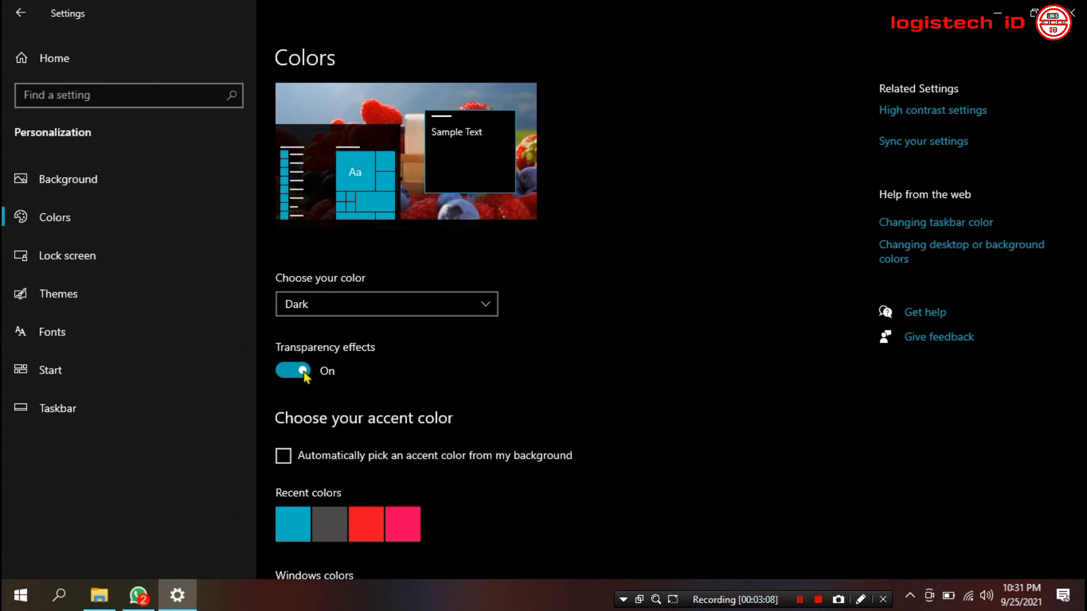
{"action": "left_click", "coordinate": [299, 374]}
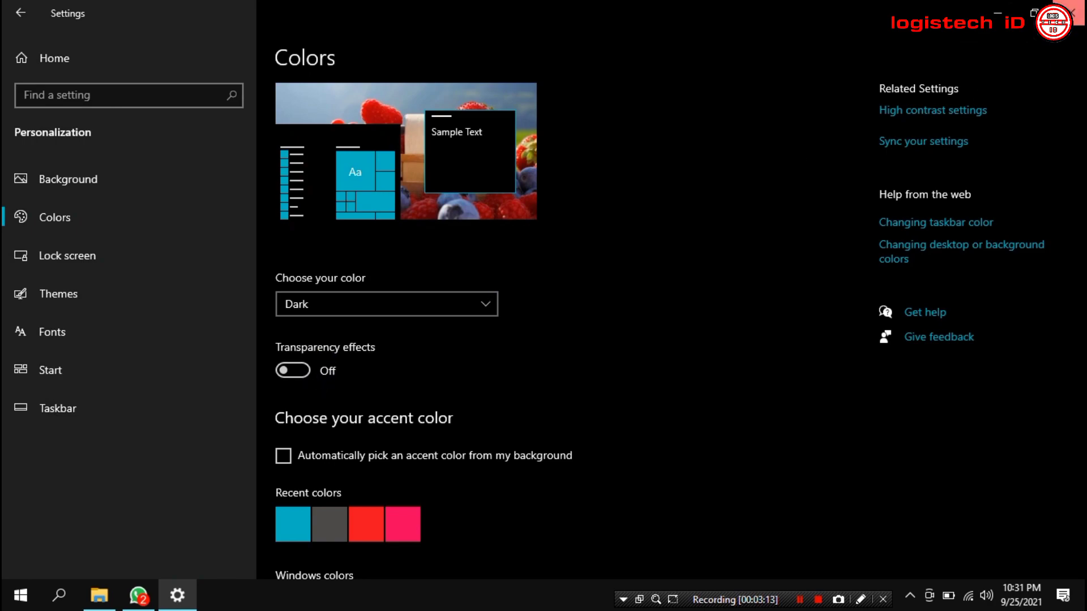
{"action": "key", "text": "alt+F4"}
{"action": "key", "text": "alt+F4"}
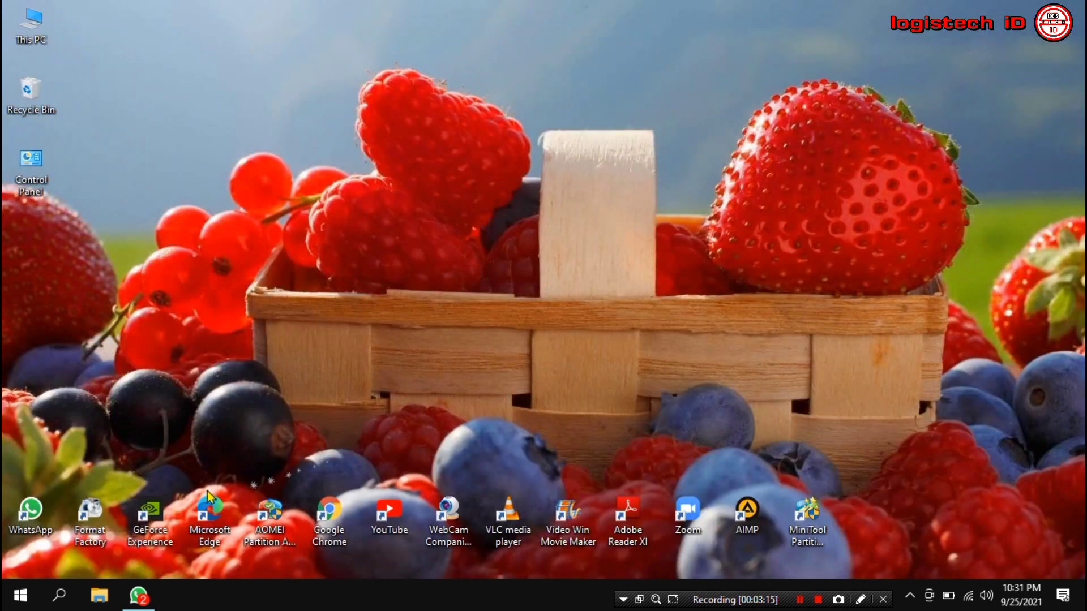
- Search Windows for %TEMP% and open the temporary files folder
{"action": "left_click", "coordinate": [65, 601]}
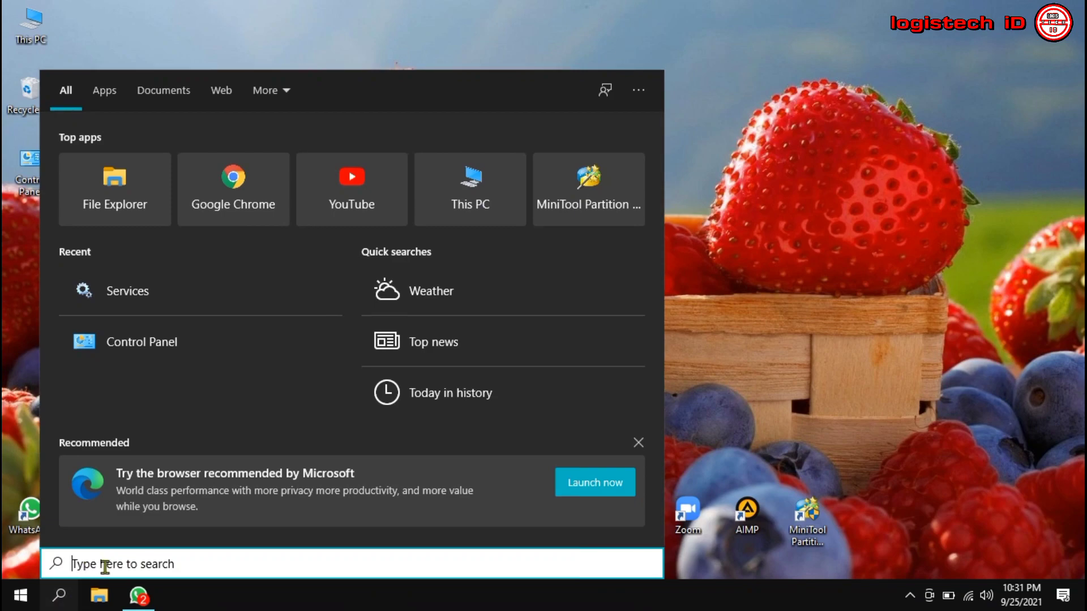
{"action": "type", "text": "t"}
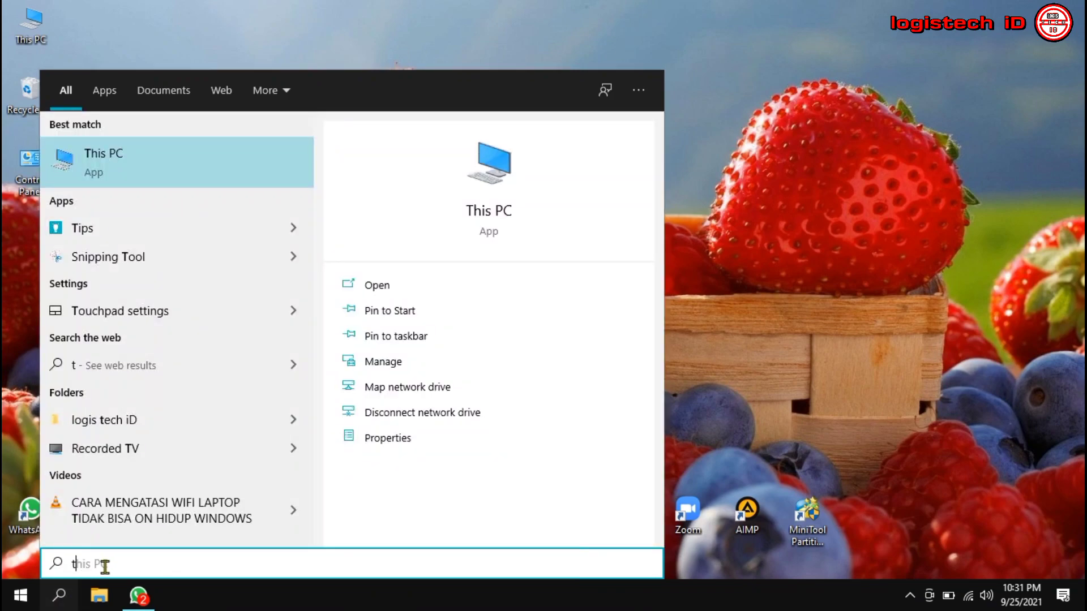
{"action": "key", "text": "BackSpace"}
{"action": "type", "text": "%"}
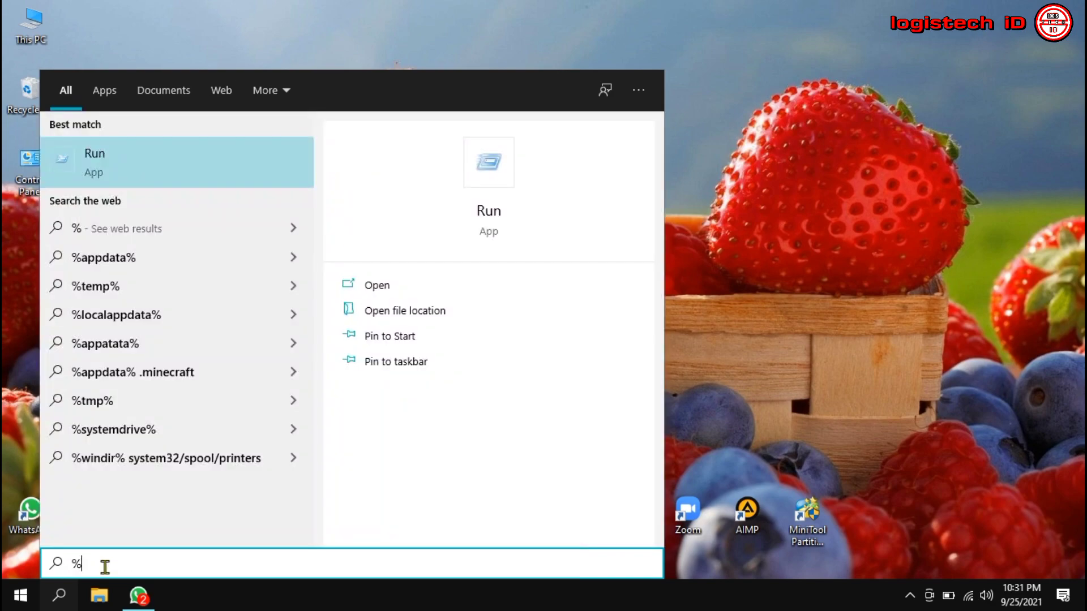
{"action": "type", "text": "TEMP%"}
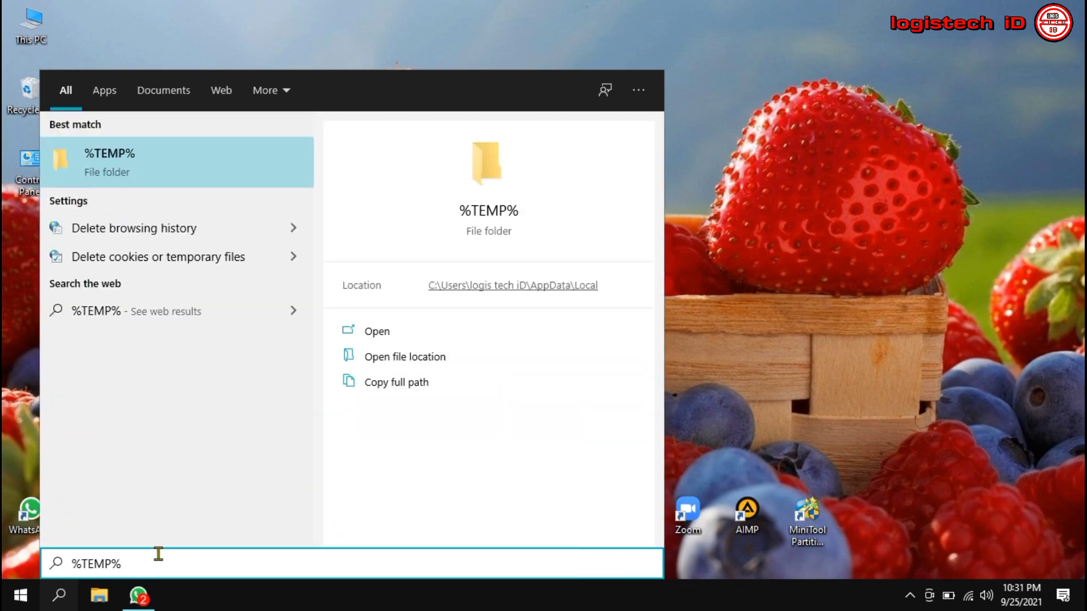
{"action": "key", "text": "Return"}
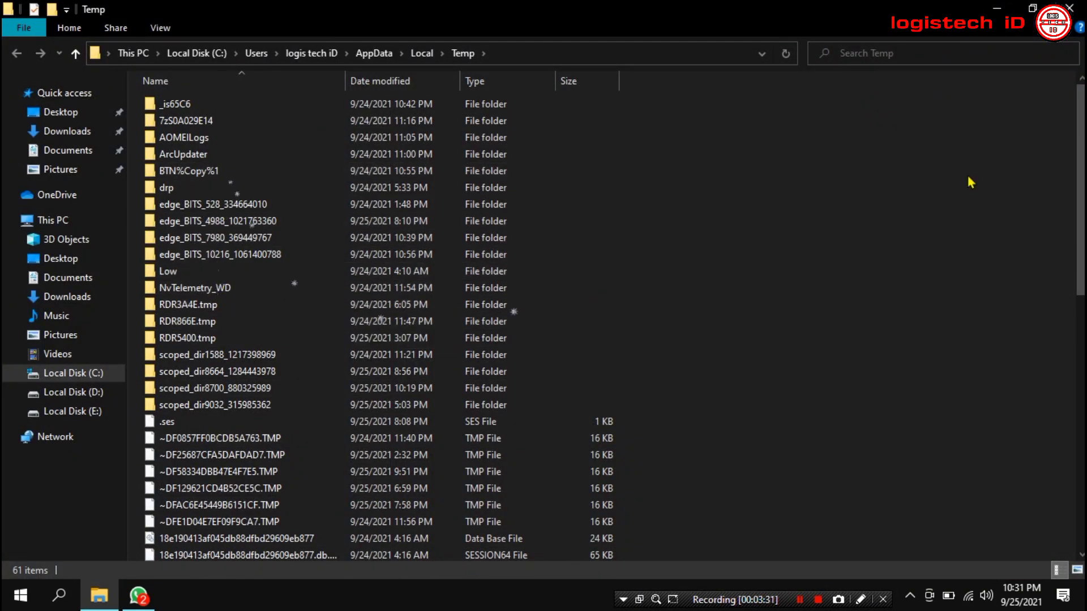
- Delete everything in the Temp folder, skipping all items that are in use, and close the folder window
{"action": "left_click", "coordinate": [1080, 419]}
{"action": "scroll", "coordinate": [385, 317], "scroll_direction": "down", "scroll_amount": 2}
{"action": "scroll", "coordinate": [385, 317], "scroll_direction": "up", "scroll_amount": 12}
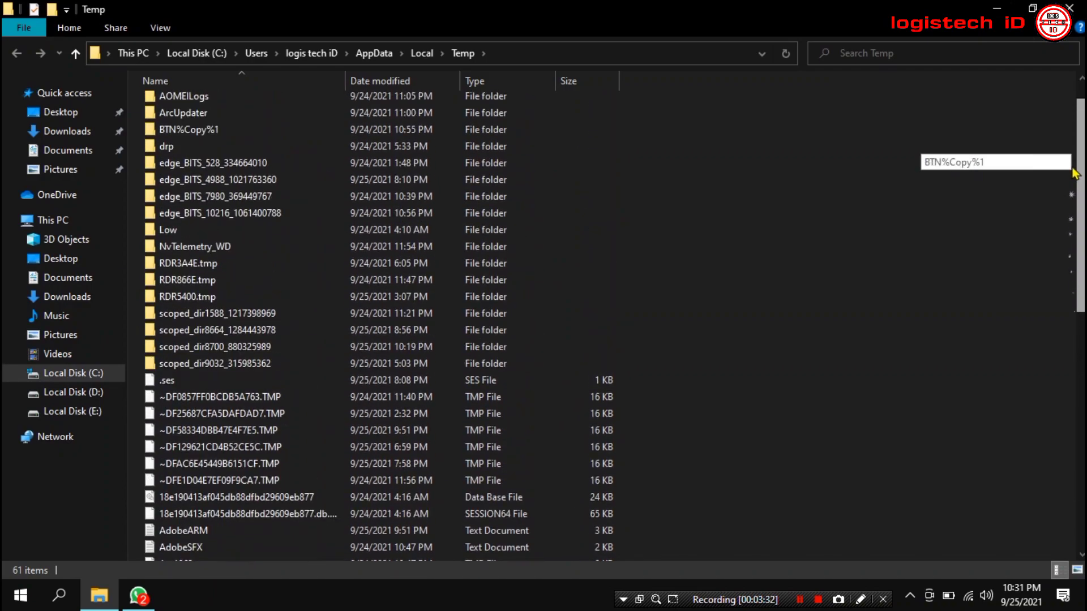
{"action": "left_click", "coordinate": [385, 244]}
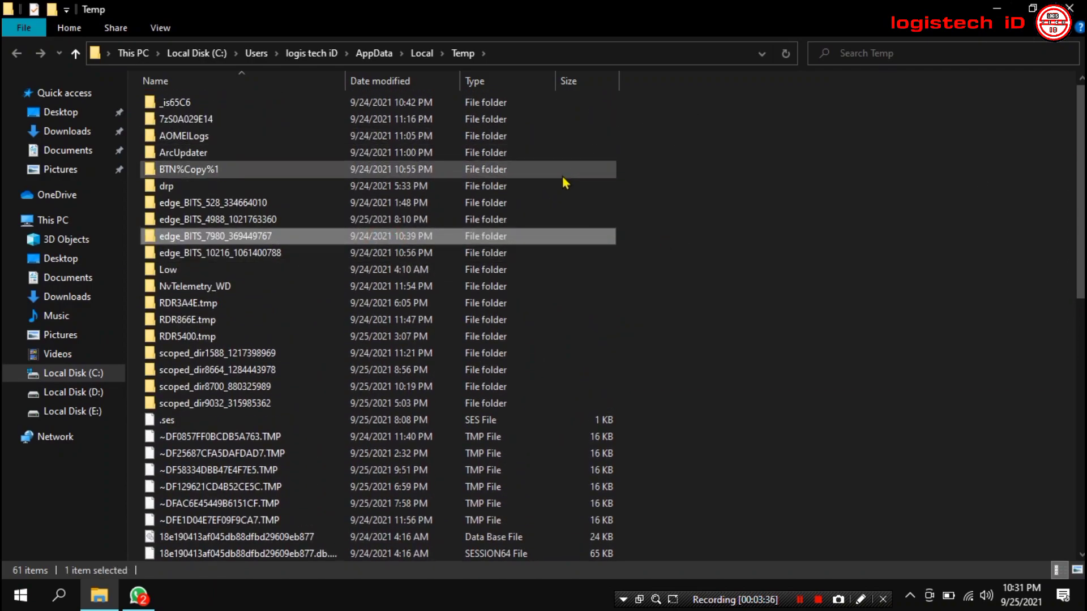
{"action": "key", "text": "ctrl+a"}
{"action": "right_click", "coordinate": [421, 251]}
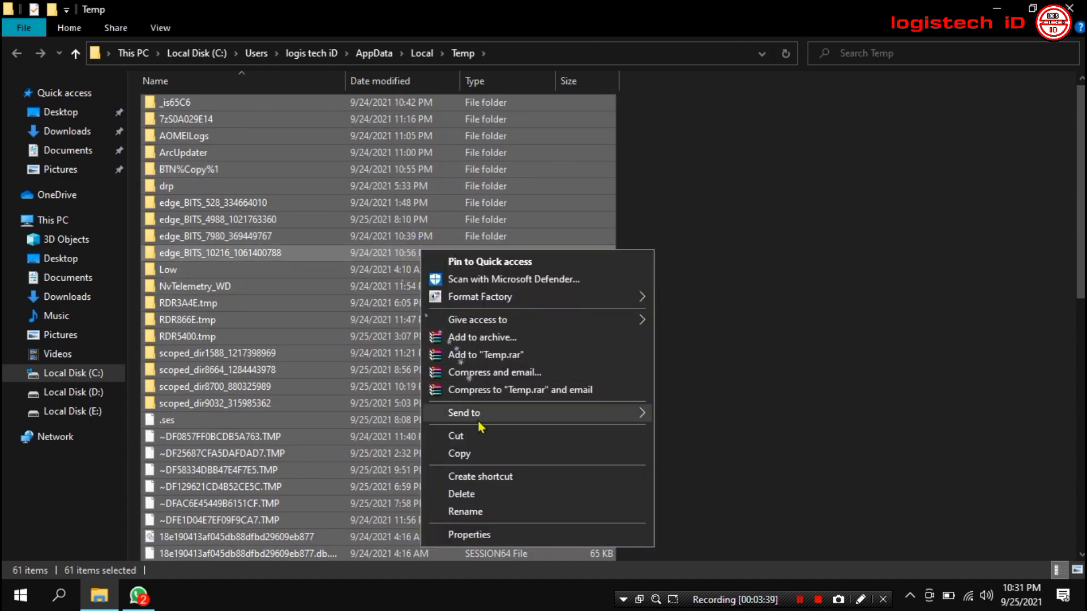
{"action": "left_click", "coordinate": [488, 492]}
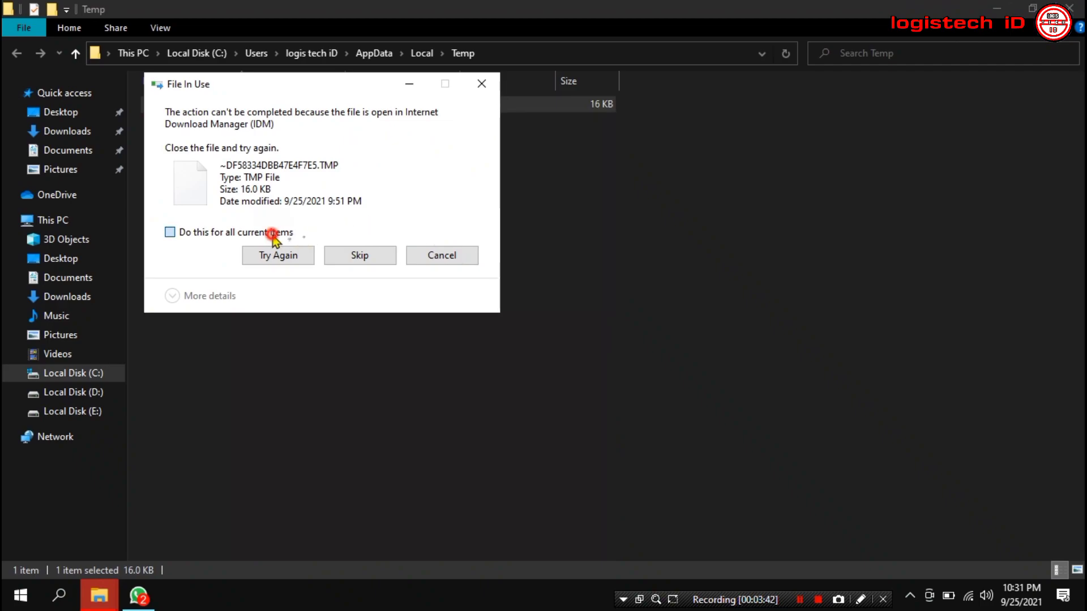
{"action": "left_click", "coordinate": [272, 233]}
{"action": "left_click", "coordinate": [343, 256]}
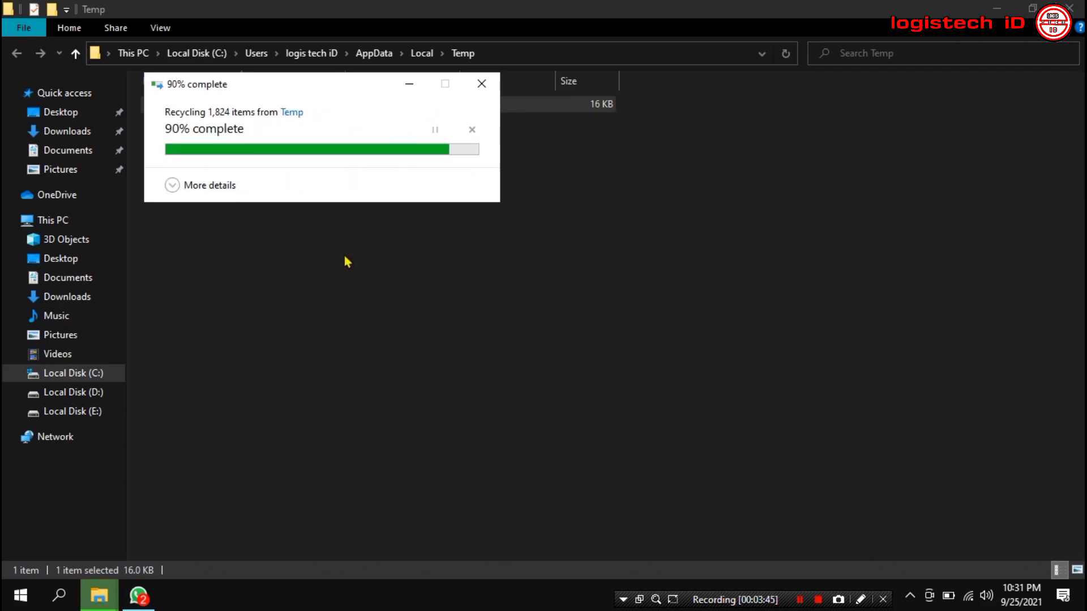
{"action": "left_click", "coordinate": [1069, 8]}
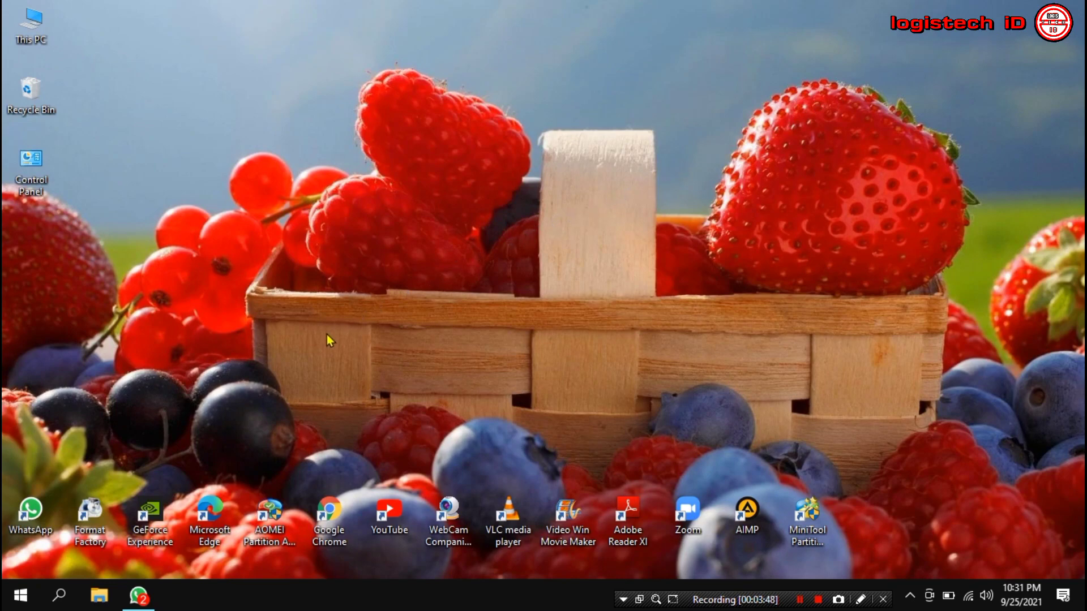
- Run prefetch to open the Windows Prefetch folder, granting permanent access to it
{"action": "key", "text": "super+r"}
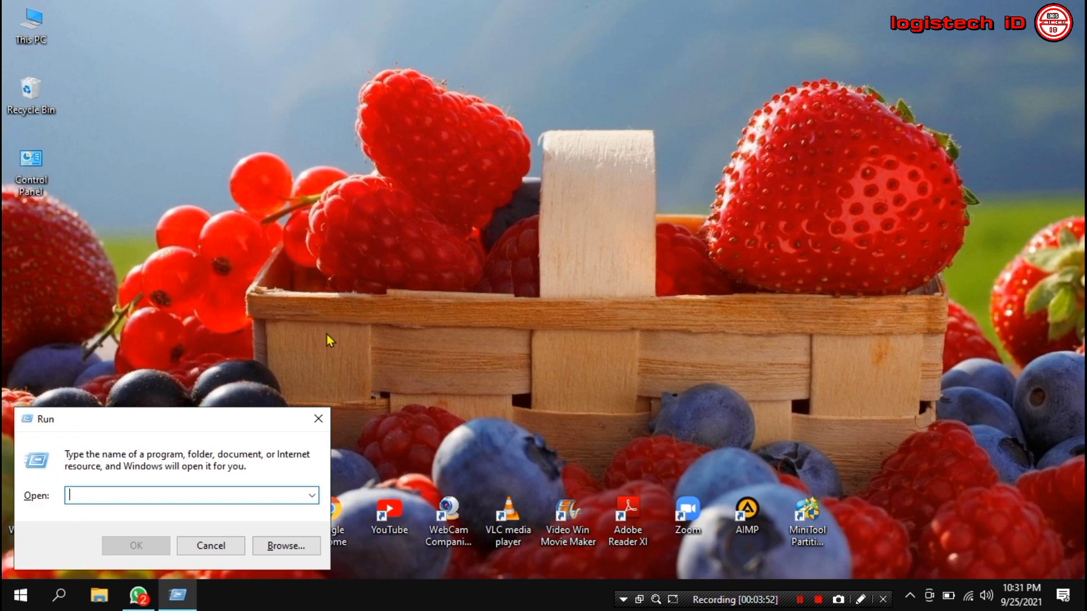
{"action": "type", "text": "prefetch"}
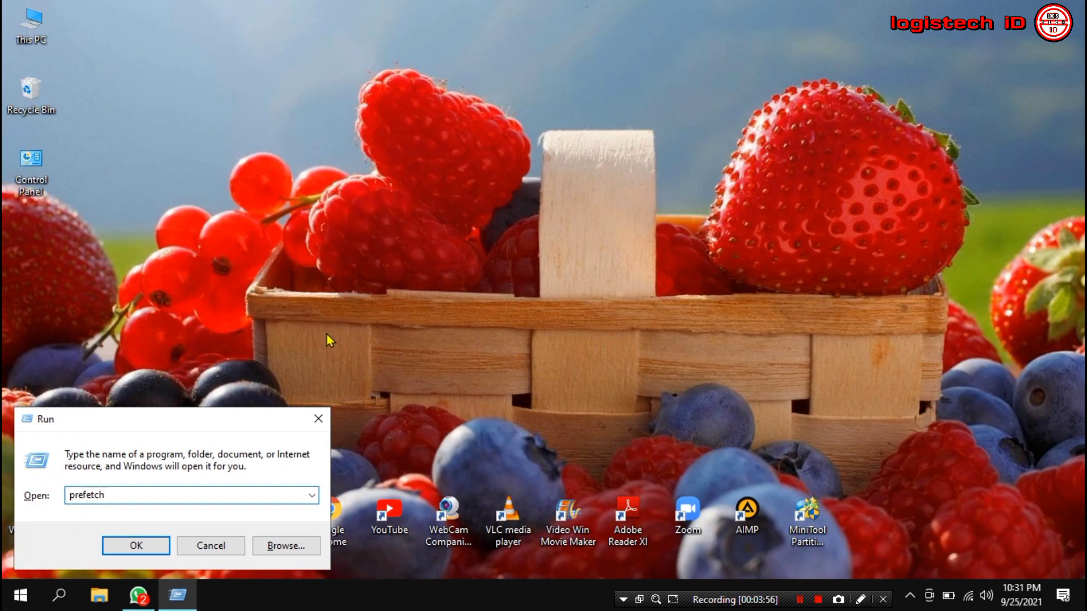
{"action": "key", "text": "Return"}
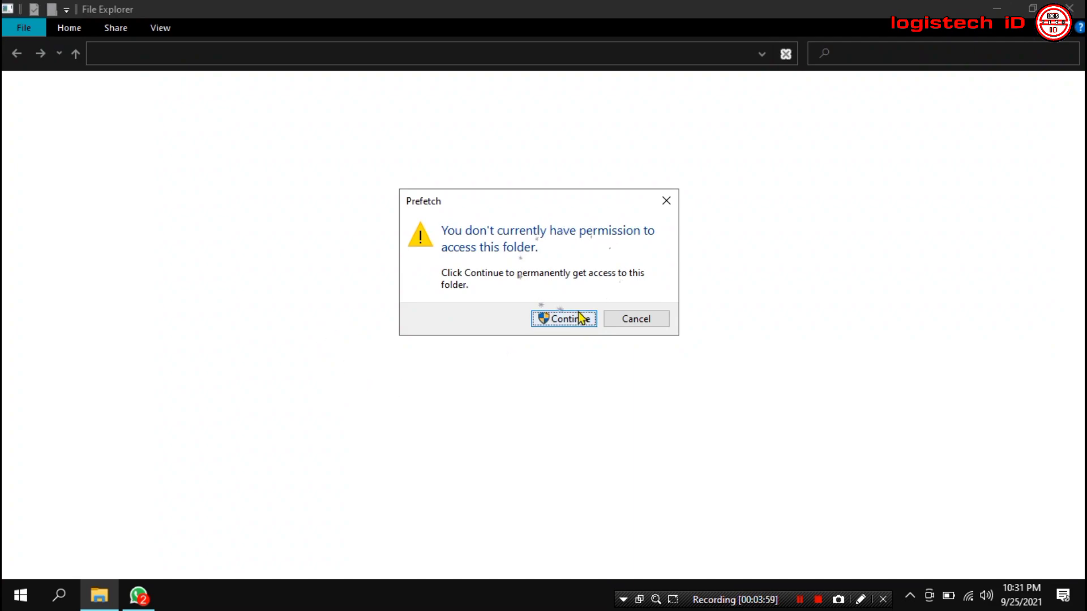
{"action": "left_click", "coordinate": [575, 321]}
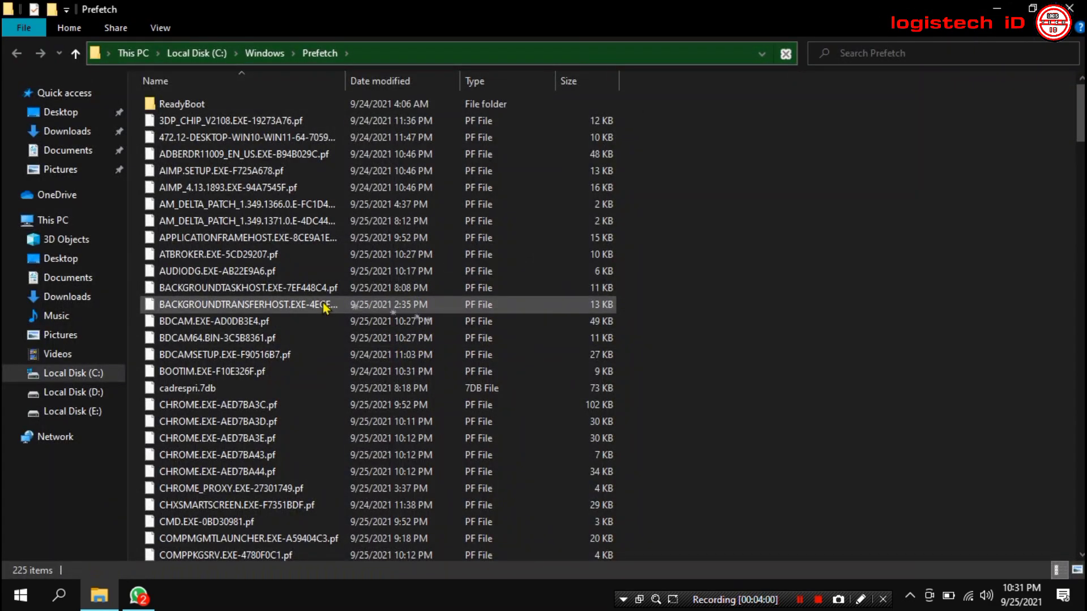
- Delete all items in the Prefetch folder, skipping every file that is in use
{"action": "left_click", "coordinate": [325, 304]}
{"action": "key", "text": "ctrl+a"}
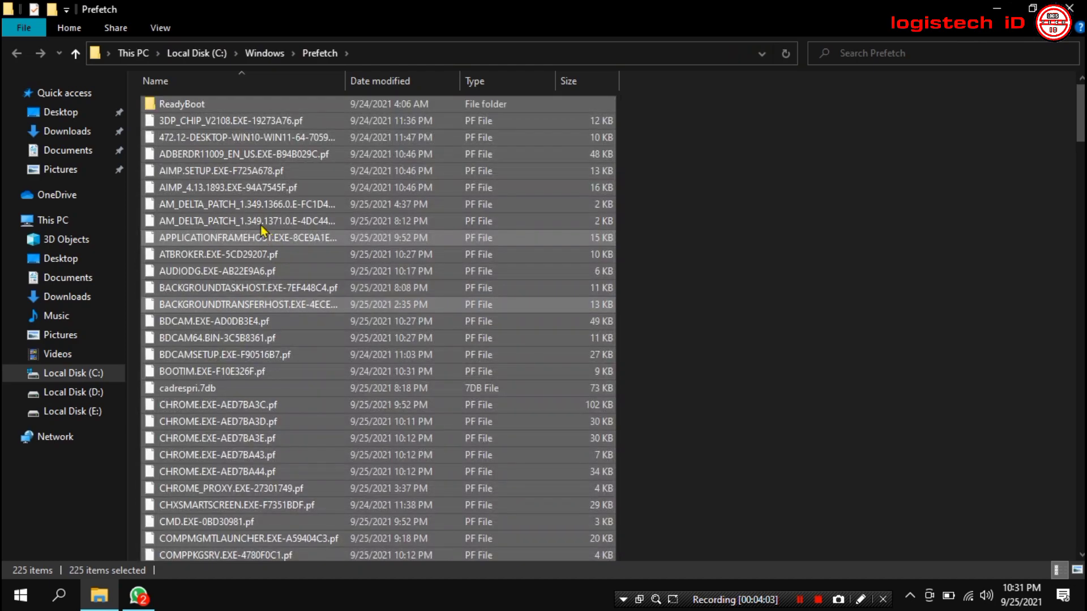
{"action": "right_click", "coordinate": [245, 218]}
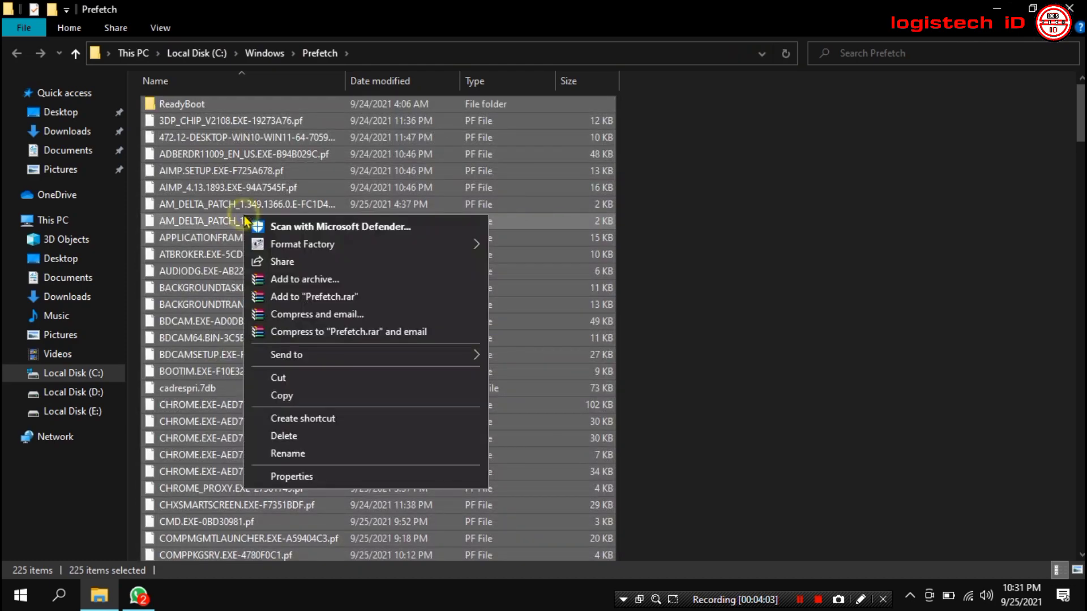
{"action": "left_click", "coordinate": [302, 437]}
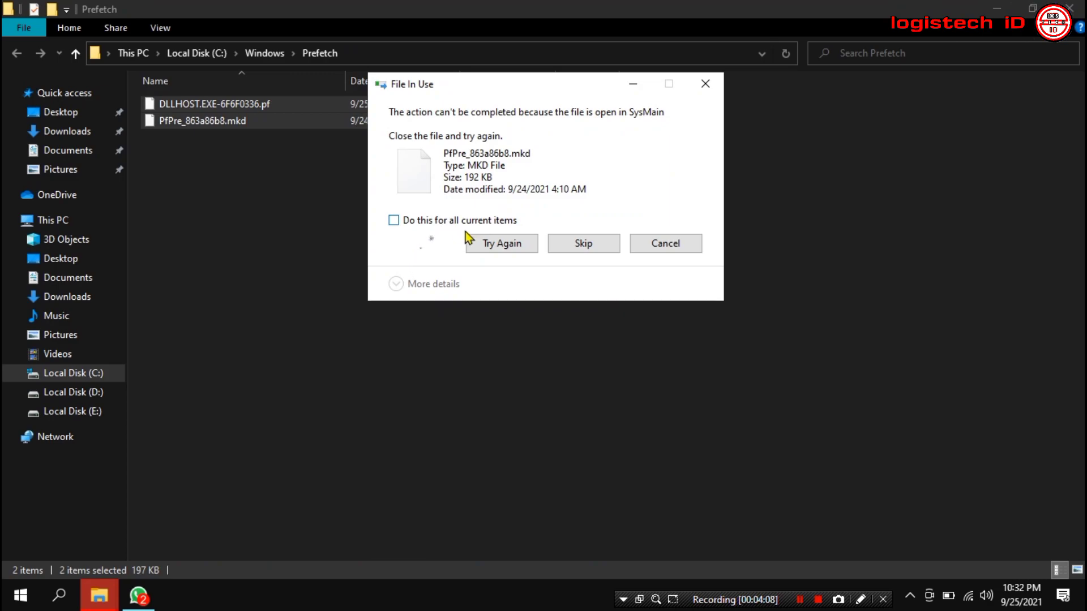
{"action": "left_click", "coordinate": [446, 220]}
{"action": "left_click", "coordinate": [563, 244]}
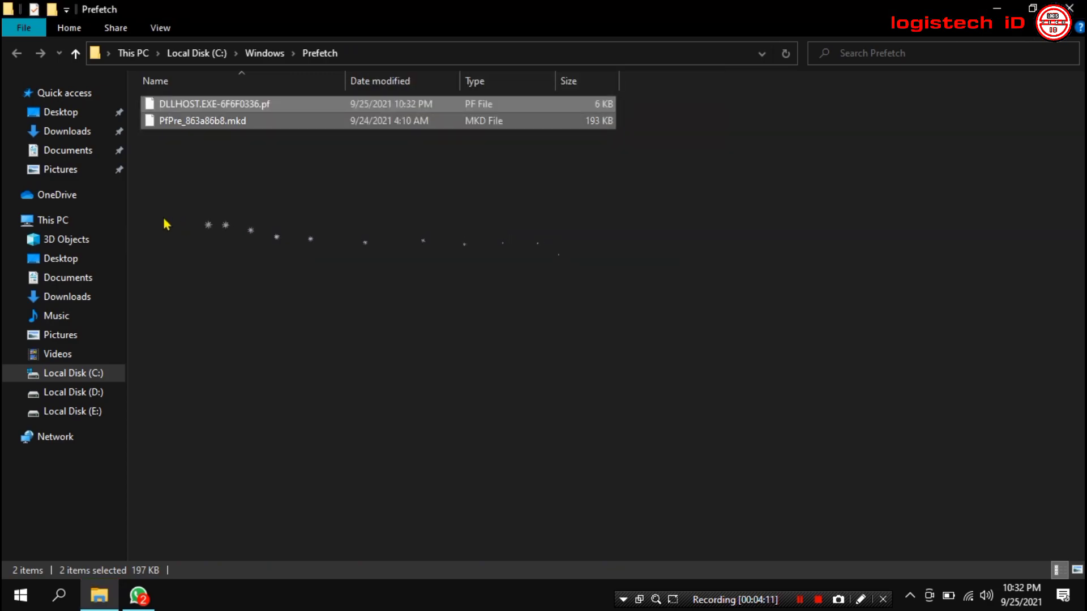
- Go to This PC and check the free space on Local Disk (C:)
{"action": "left_click", "coordinate": [82, 220]}
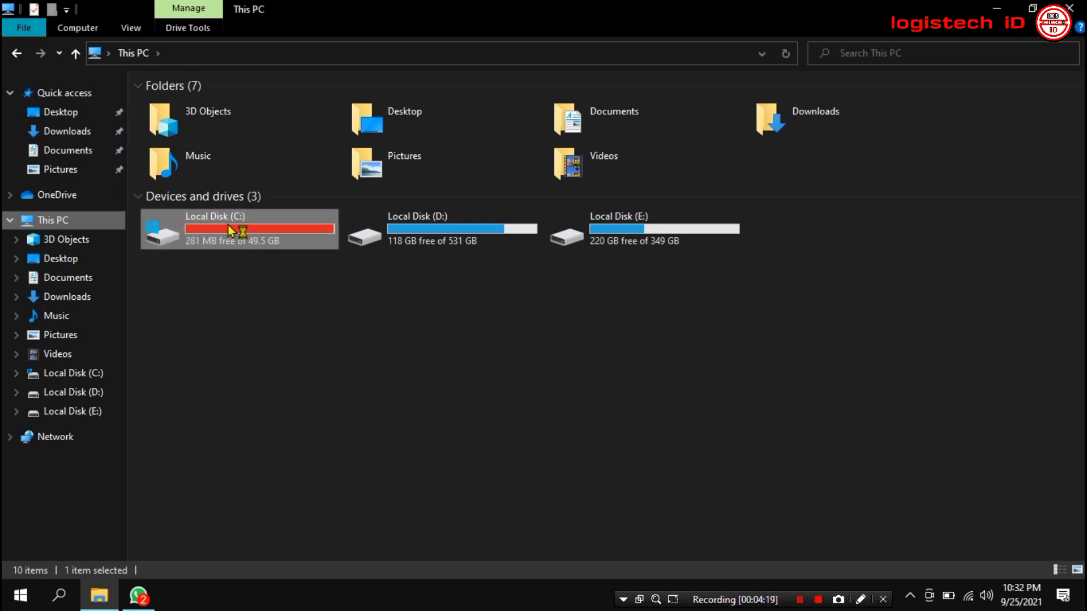
{"action": "mouse_move", "coordinate": [241, 243]}
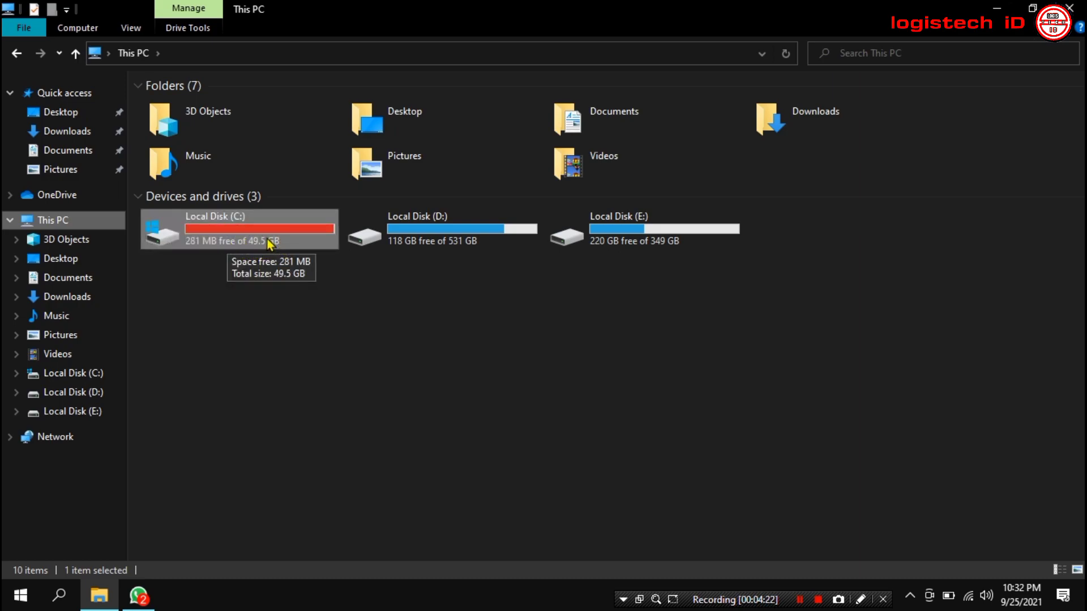
{"action": "right_click", "coordinate": [256, 242]}
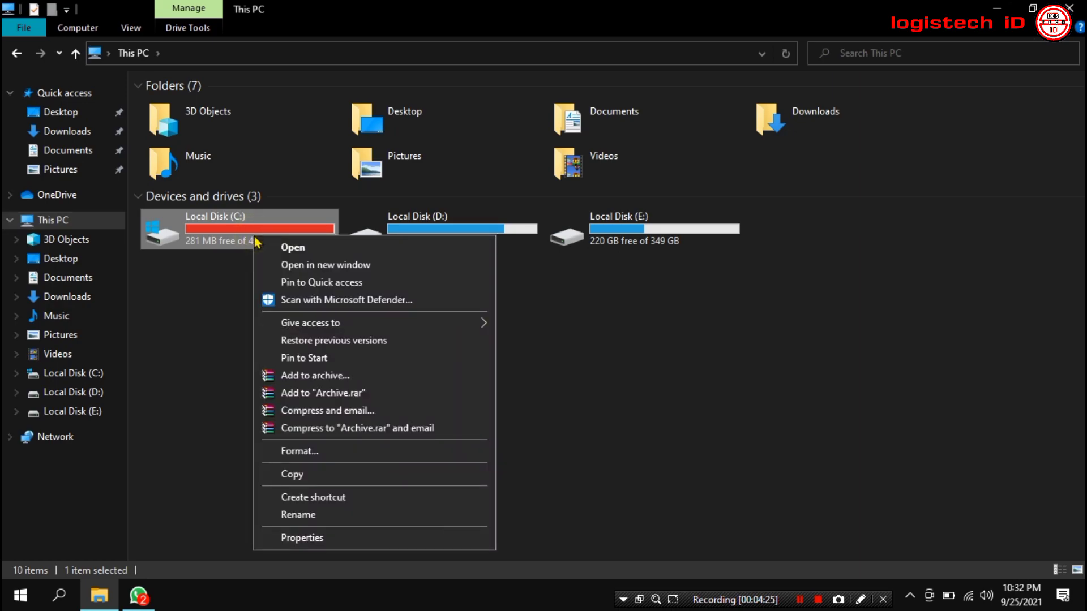
{"action": "left_click", "coordinate": [682, 344]}
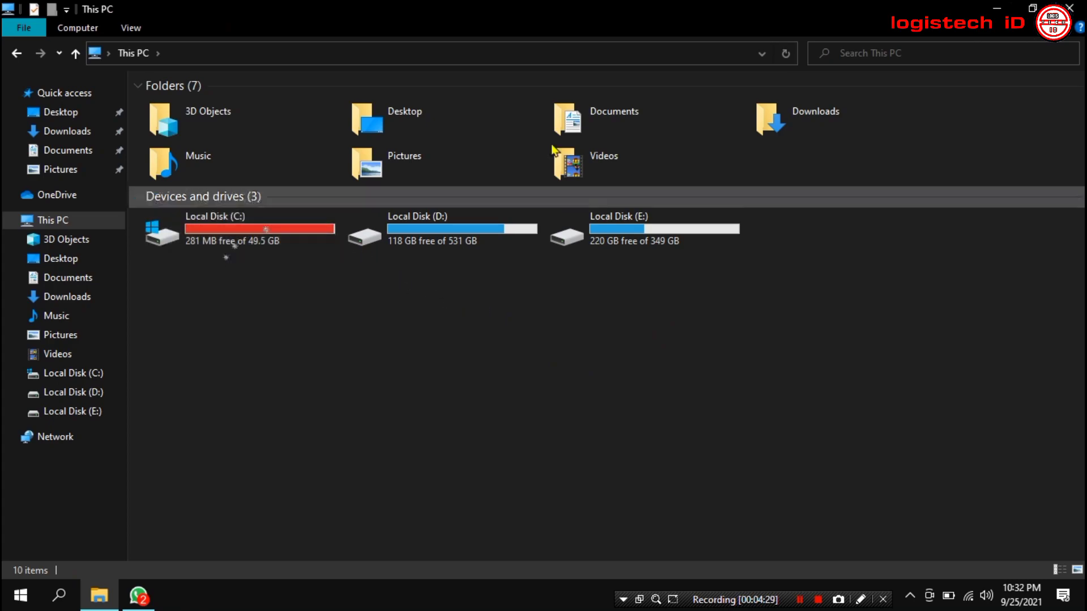
- Empty the Recycle Bin on the desktop and confirm the permanent deletion
{"action": "right_click", "coordinate": [55, 102]}
{"action": "left_click", "coordinate": [79, 127]}
{"action": "left_click", "coordinate": [629, 314]}
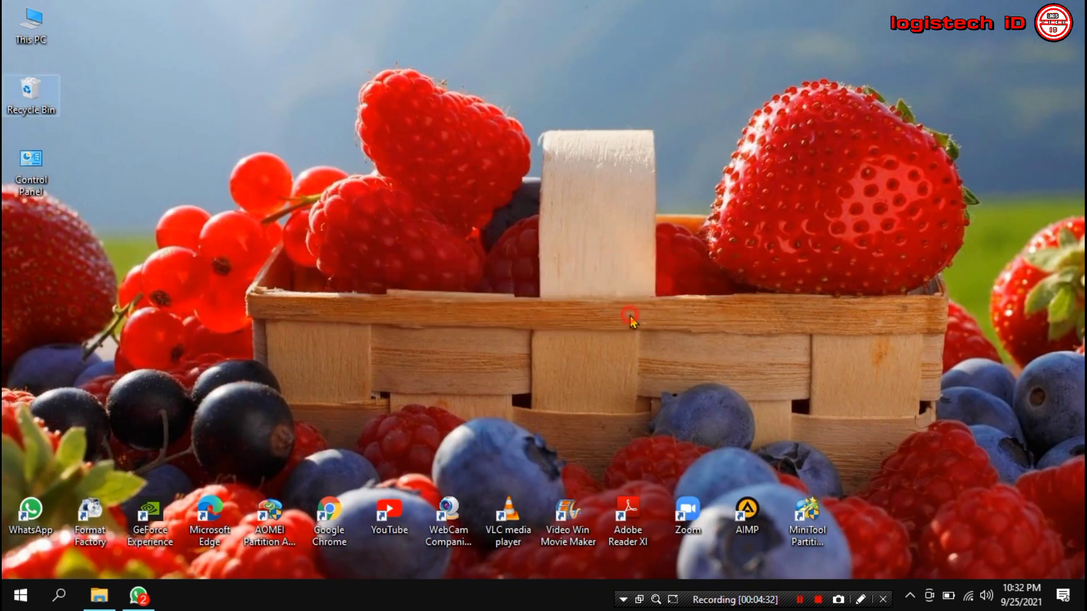
- Bring back the This PC window and refresh it to recheck drive C's free space
{"action": "mouse_move", "coordinate": [101, 604]}
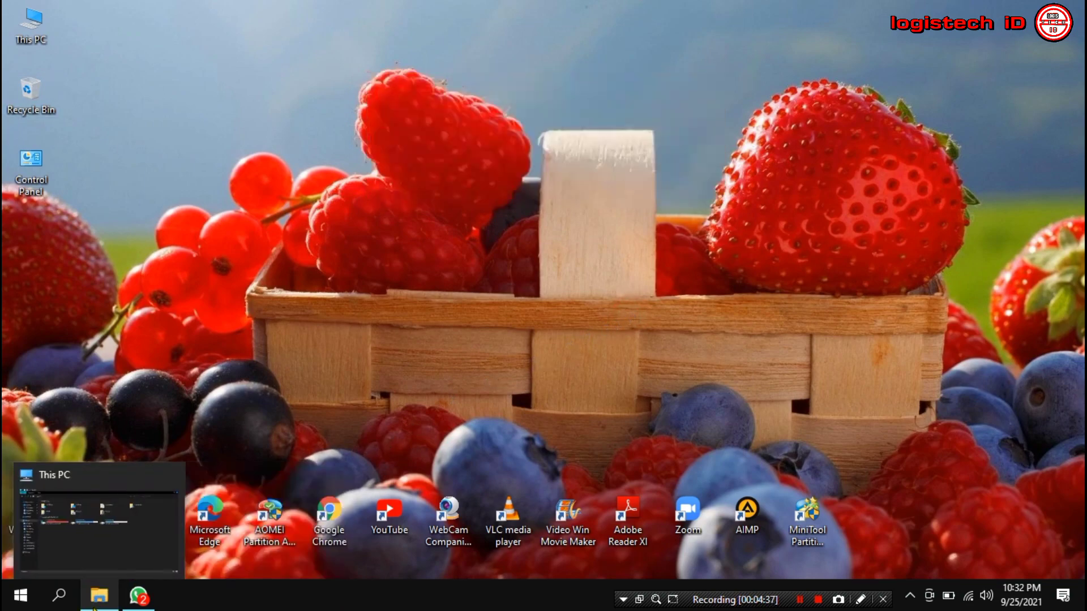
{"action": "left_click", "coordinate": [100, 599]}
{"action": "right_click", "coordinate": [229, 391]}
{"action": "left_click", "coordinate": [238, 459]}
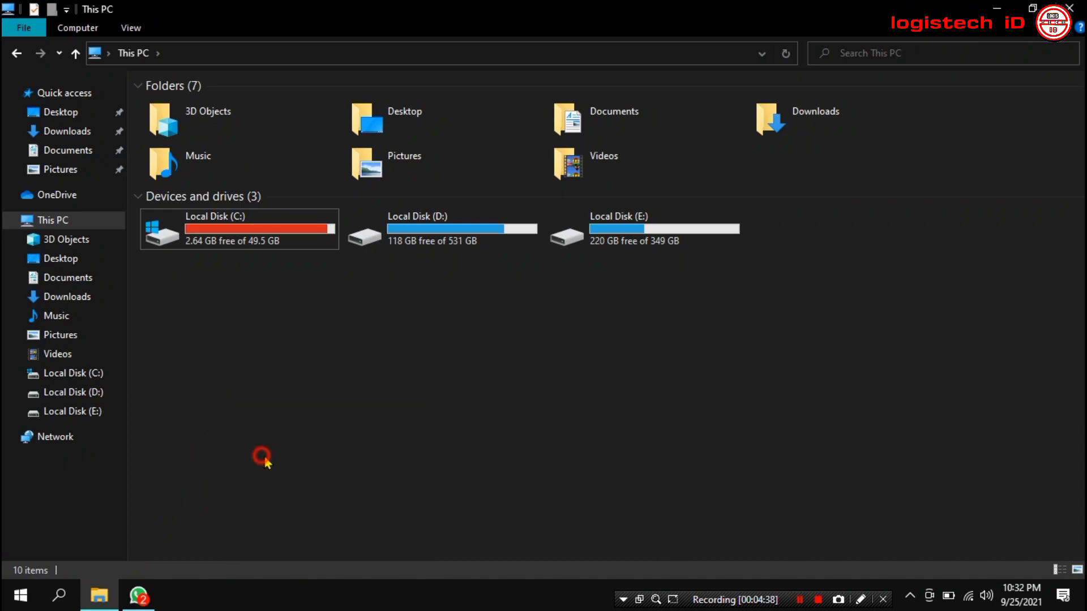
- Open the properties of Local Disk (C:) and launch its Optimize and defragment drive tool
{"action": "left_click", "coordinate": [274, 247]}
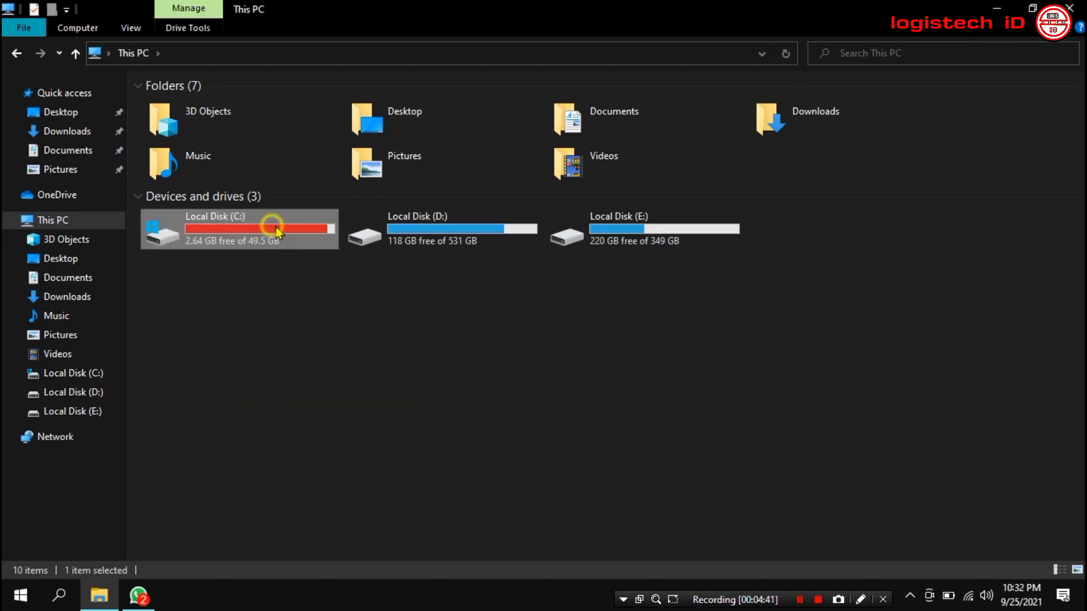
{"action": "right_click", "coordinate": [274, 231]}
{"action": "left_click", "coordinate": [315, 527]}
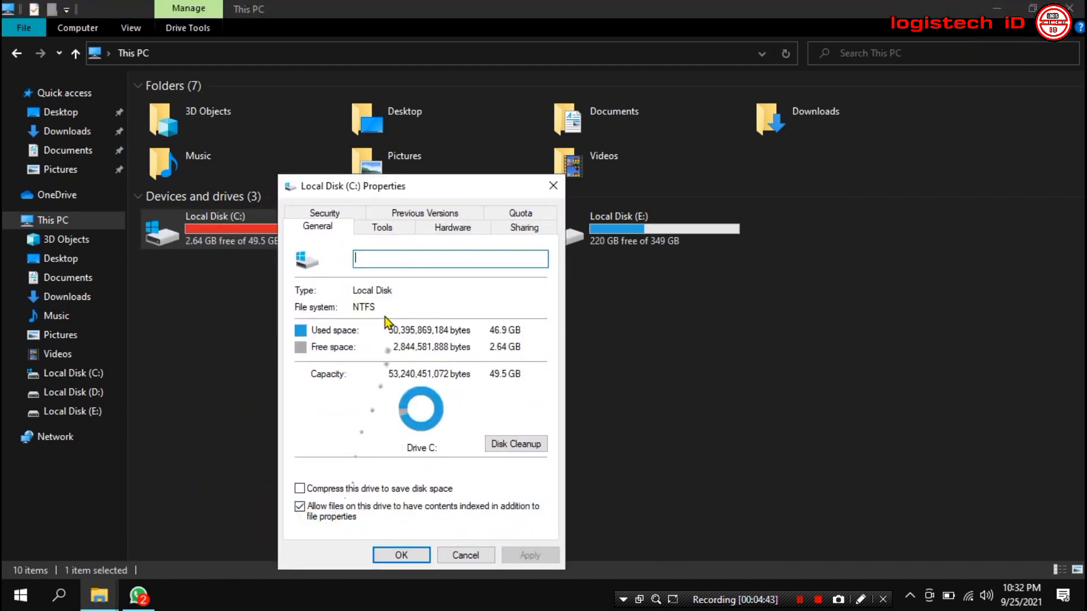
{"action": "left_click", "coordinate": [380, 227]}
{"action": "left_click_drag", "start_coordinate": [433, 185], "coordinate": [467, 62]}
{"action": "left_click", "coordinate": [525, 253]}
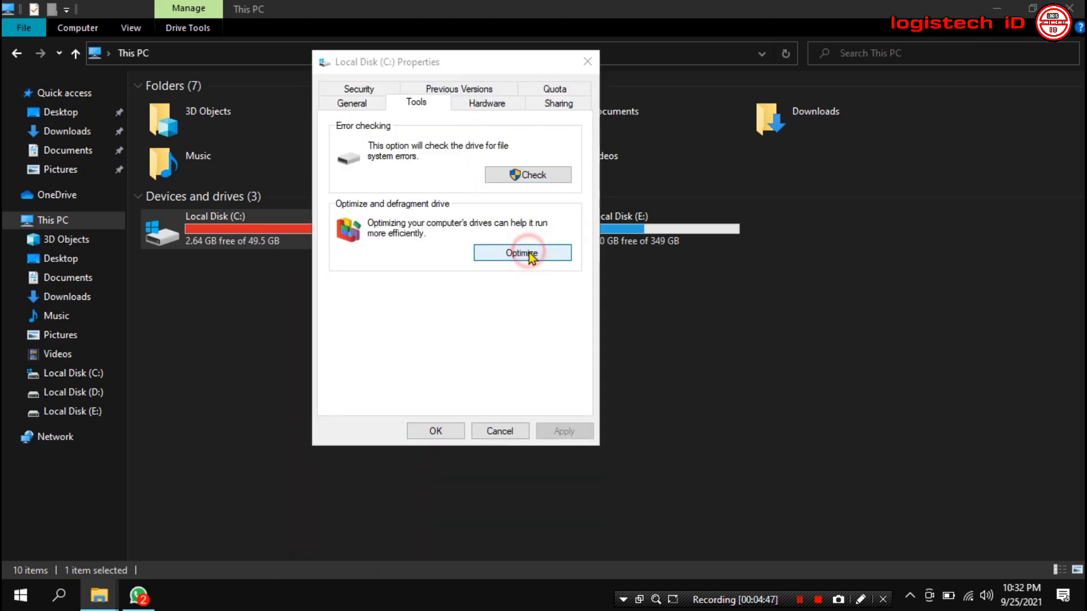
- Start optimizing drives C:, DATA (D:) and Logistech iD (E:)
{"action": "left_click", "coordinate": [764, 341]}
{"action": "left_click", "coordinate": [650, 248]}
{"action": "left_click", "coordinate": [742, 339]}
{"action": "left_click", "coordinate": [662, 262]}
{"action": "left_click", "coordinate": [741, 339]}
- Start optimizing the System Reserved partition and the two unnamed volumes listed below it
{"action": "left_click", "coordinate": [650, 277]}
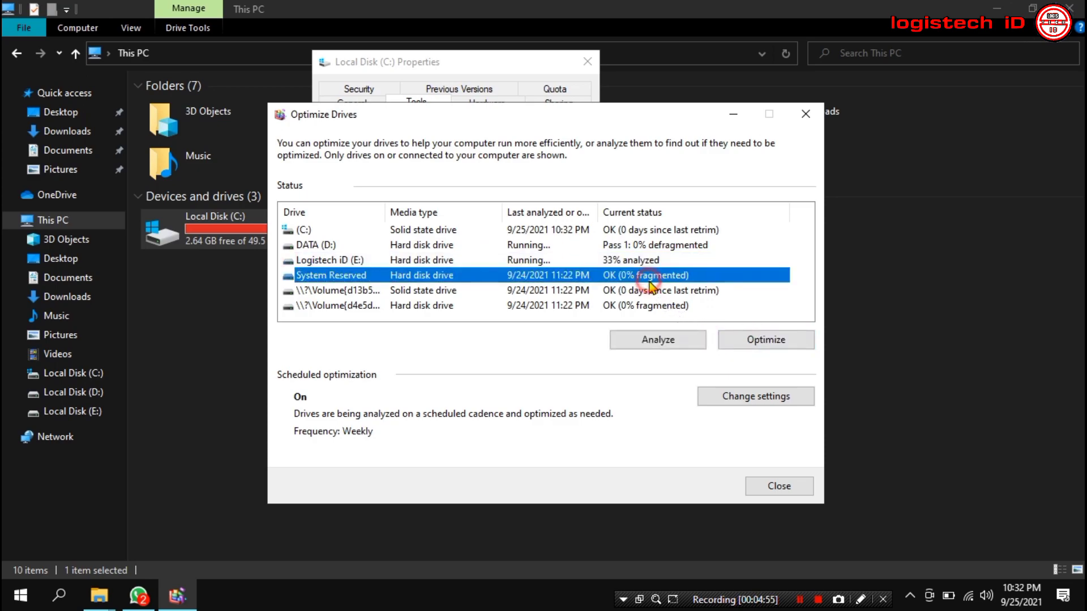
{"action": "left_click", "coordinate": [740, 338]}
{"action": "left_click", "coordinate": [669, 292]}
{"action": "left_click", "coordinate": [753, 340]}
{"action": "left_click", "coordinate": [685, 306]}
{"action": "left_click", "coordinate": [753, 348]}
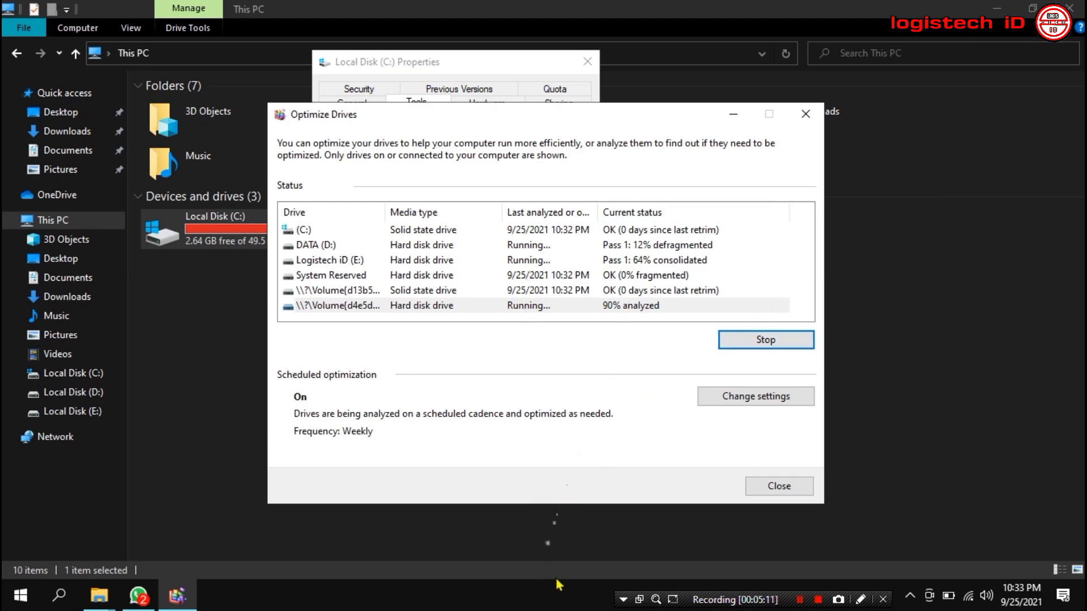
- Open Task Manager in its detailed view and show the list of startup programs
{"action": "right_click", "coordinate": [518, 606]}
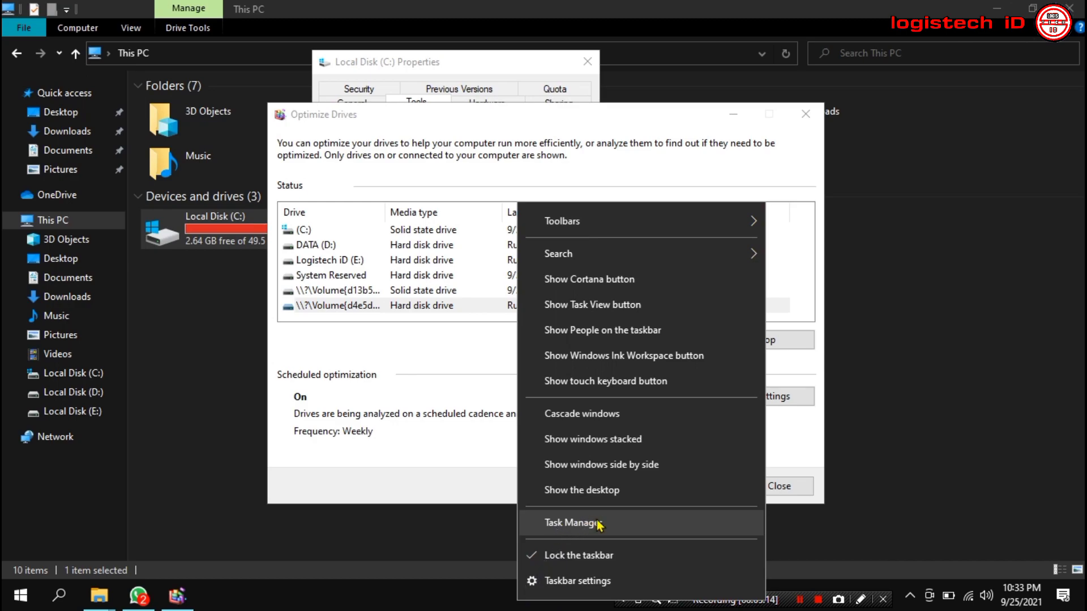
{"action": "left_click", "coordinate": [572, 522]}
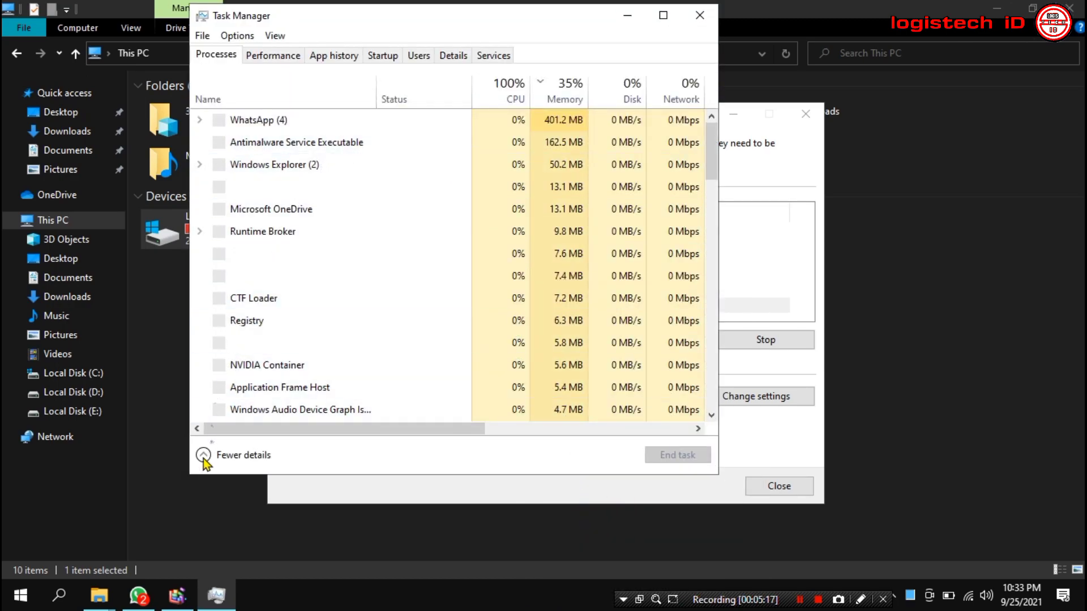
{"action": "left_click", "coordinate": [202, 456]}
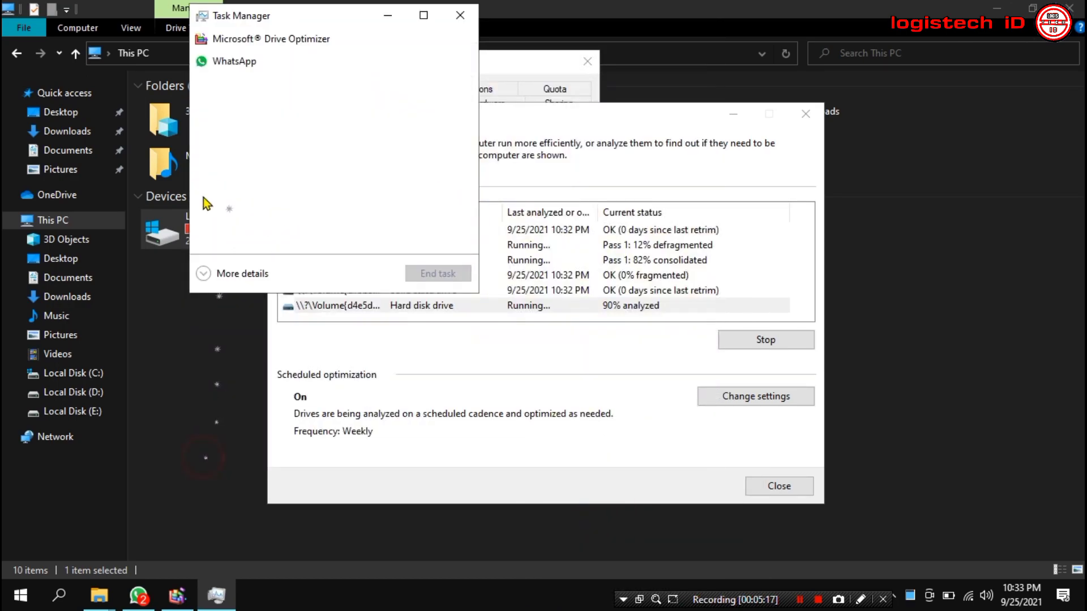
{"action": "left_click", "coordinate": [205, 275]}
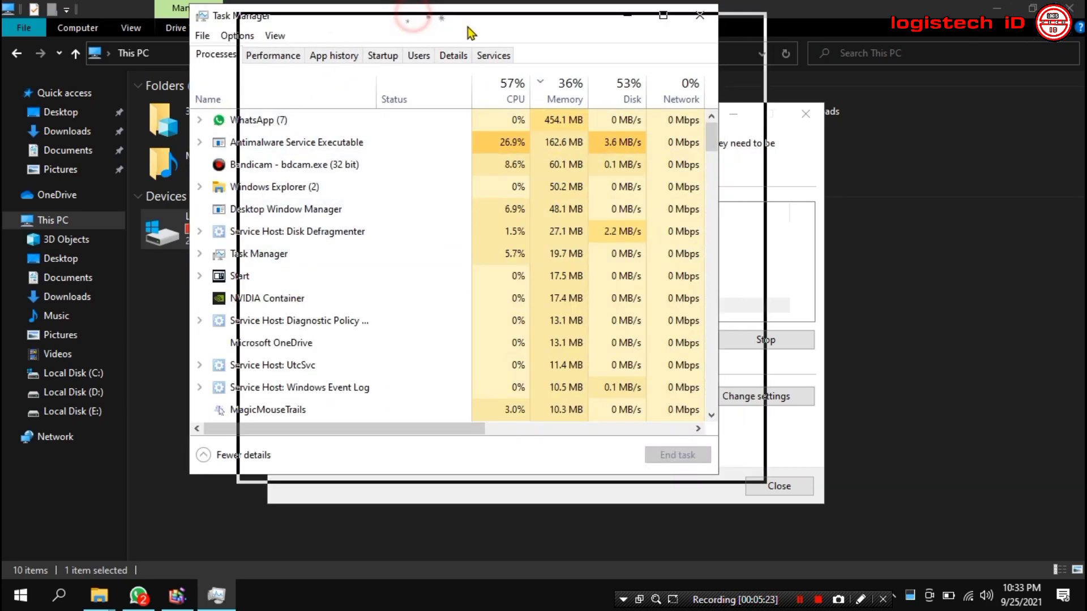
{"action": "left_click_drag", "start_coordinate": [413, 16], "coordinate": [504, 48]}
{"action": "left_click", "coordinate": [473, 92]}
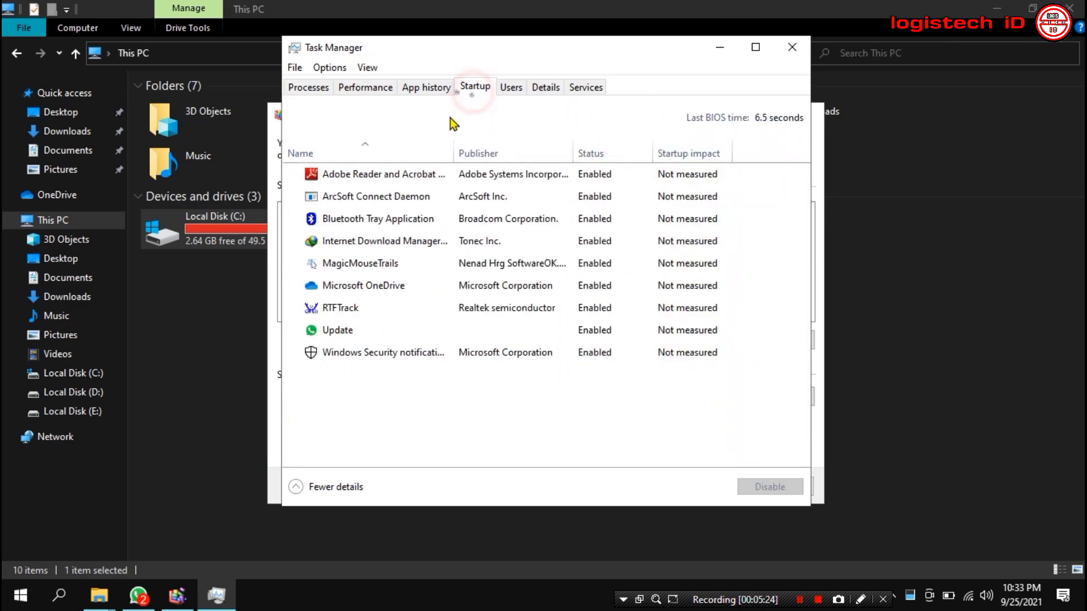
- Disable Adobe Reader and Acrobat and ArcSoft Connect Daemon as startup programs
{"action": "left_click", "coordinate": [379, 178]}
{"action": "right_click", "coordinate": [379, 178]}
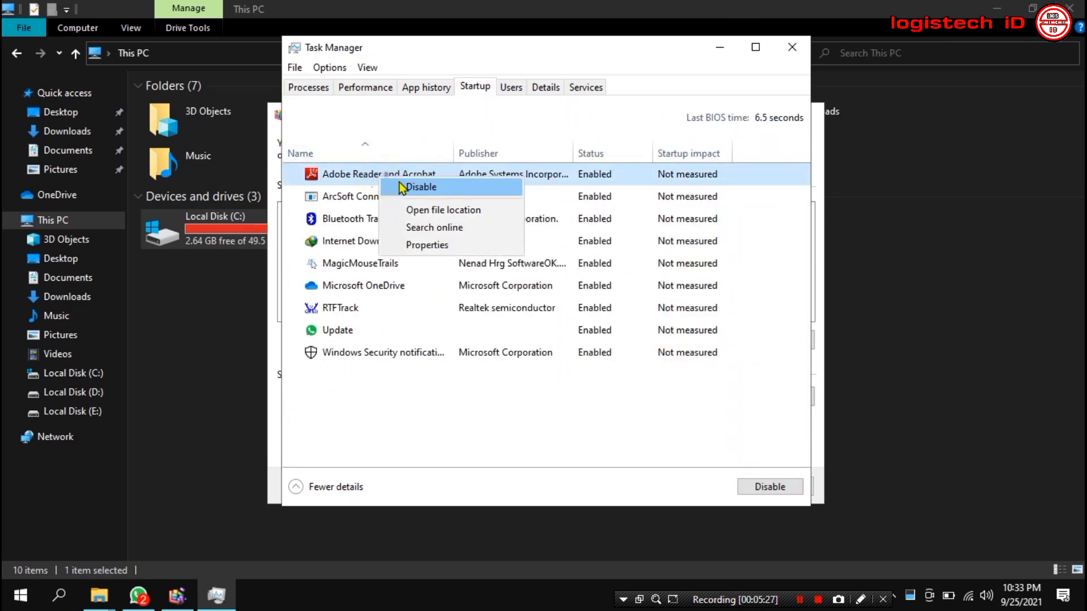
{"action": "left_click", "coordinate": [407, 186]}
{"action": "left_click", "coordinate": [401, 197]}
{"action": "right_click", "coordinate": [403, 199]}
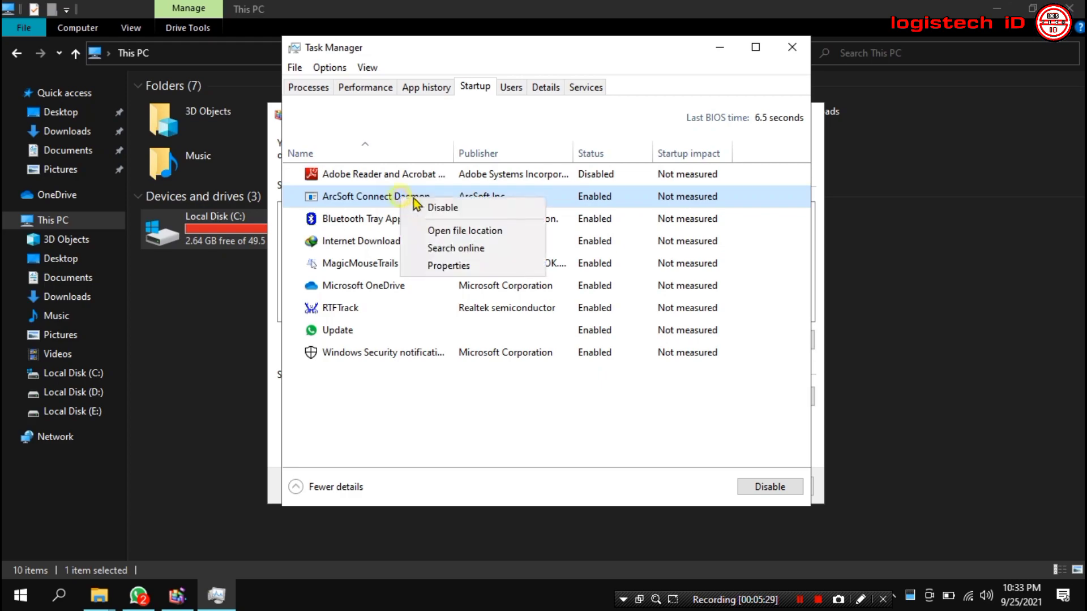
{"action": "left_click", "coordinate": [433, 209]}
- Disable Bluetooth Tray Application and Internet Download Manager as startup programs
{"action": "left_click", "coordinate": [416, 221]}
{"action": "right_click", "coordinate": [425, 219]}
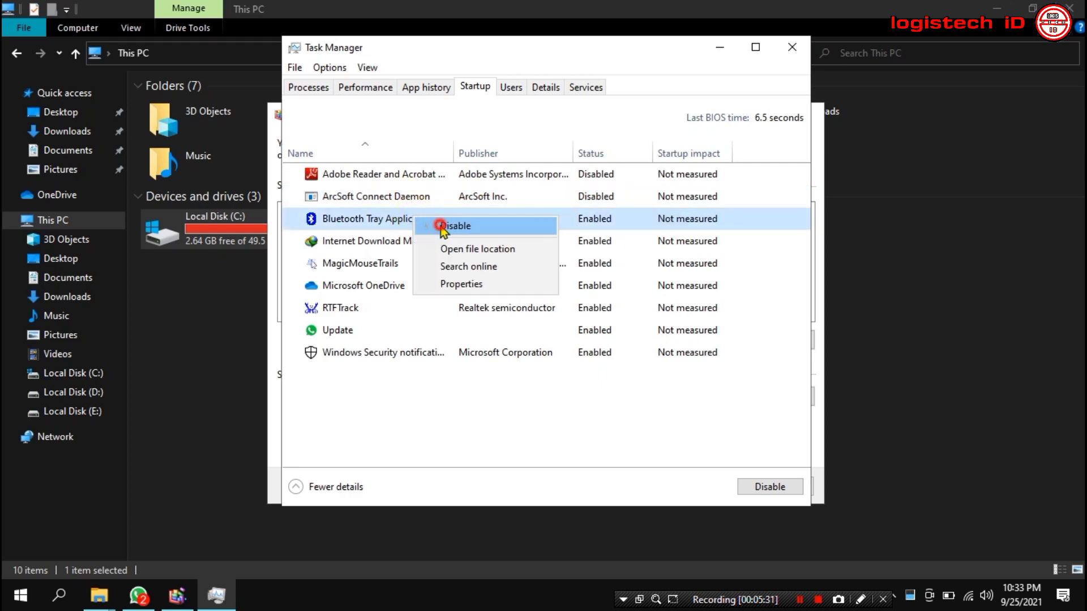
{"action": "left_click", "coordinate": [441, 225]}
{"action": "left_click", "coordinate": [425, 241]}
{"action": "right_click", "coordinate": [433, 241]}
{"action": "left_click", "coordinate": [440, 248]}
- Disable MagicMouseTrails and Microsoft OneDrive as startup programs
{"action": "right_click", "coordinate": [421, 263]}
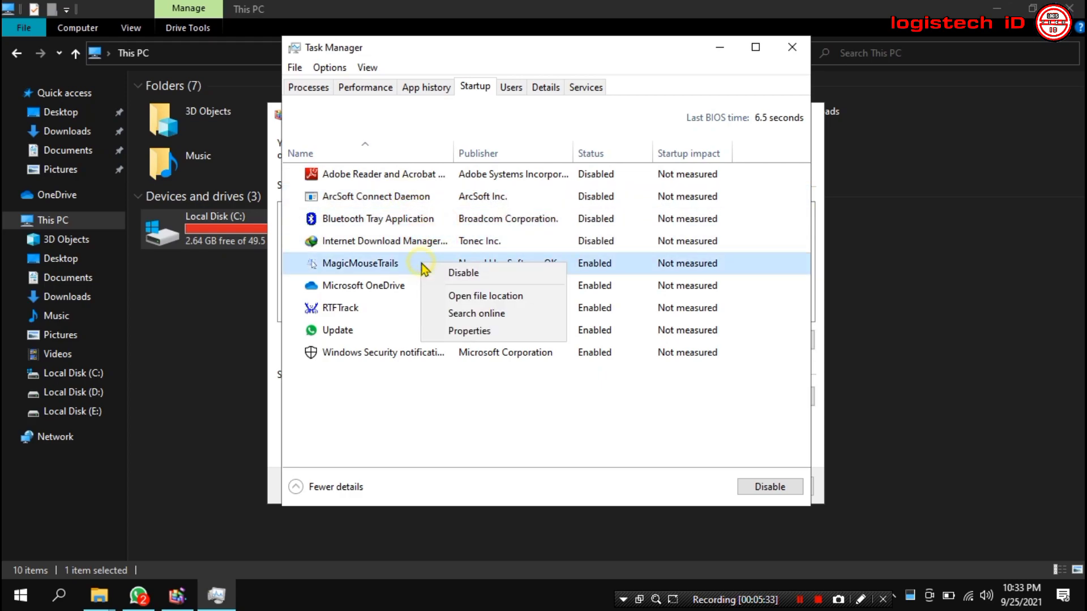
{"action": "left_click", "coordinate": [443, 275]}
{"action": "left_click", "coordinate": [413, 284]}
{"action": "right_click", "coordinate": [419, 285]}
{"action": "left_click", "coordinate": [433, 292]}
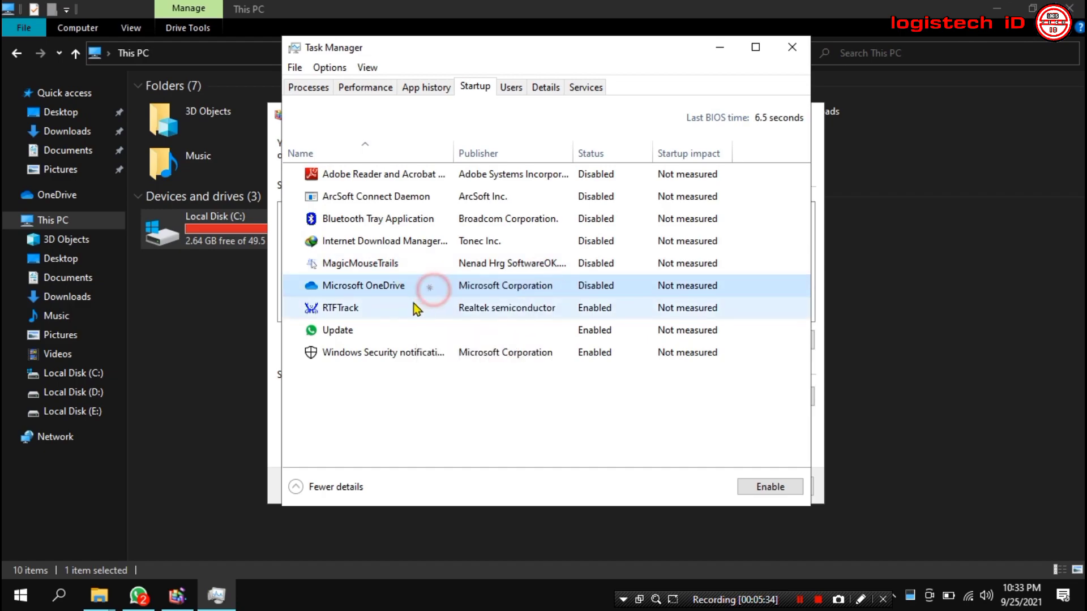
- Disable RTFTrack, Update and the Windows Security notification entry as startup programs
{"action": "left_click", "coordinate": [417, 310]}
{"action": "right_click", "coordinate": [417, 309]}
{"action": "left_click", "coordinate": [432, 314]}
{"action": "left_click", "coordinate": [422, 328]}
{"action": "right_click", "coordinate": [422, 329]}
{"action": "left_click", "coordinate": [433, 336]}
{"action": "left_click", "coordinate": [419, 353]}
{"action": "right_click", "coordinate": [419, 352]}
{"action": "left_click", "coordinate": [441, 356]}
- Re-enable Update and MagicMouseTrails as startup programs and close Task Manager
{"action": "left_click", "coordinate": [436, 335]}
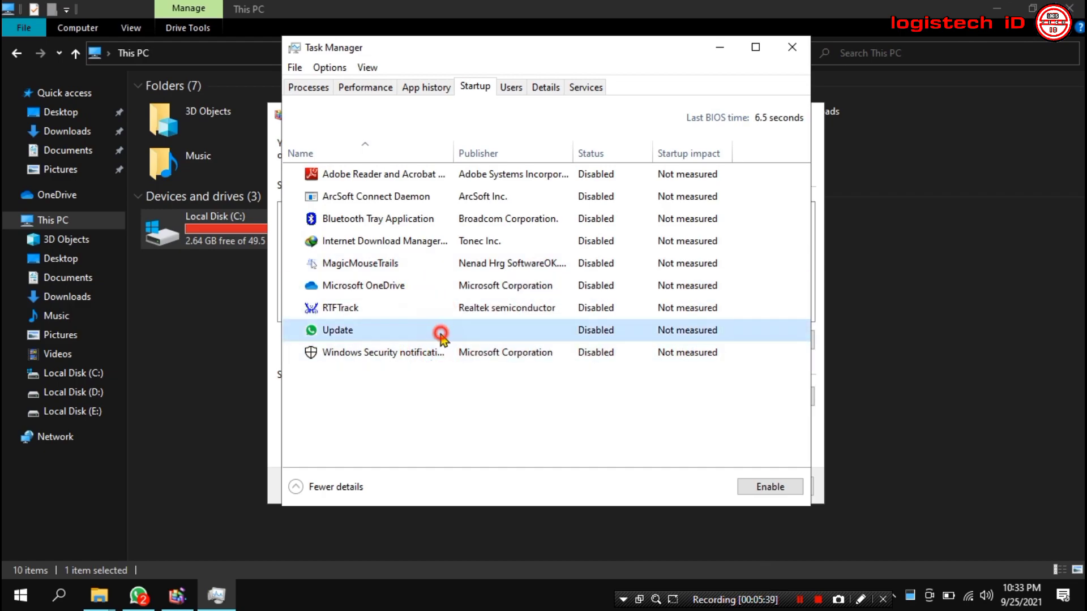
{"action": "right_click", "coordinate": [417, 336]}
{"action": "left_click", "coordinate": [428, 338]}
{"action": "left_click", "coordinate": [422, 264]}
{"action": "right_click", "coordinate": [422, 266]}
{"action": "left_click", "coordinate": [450, 277]}
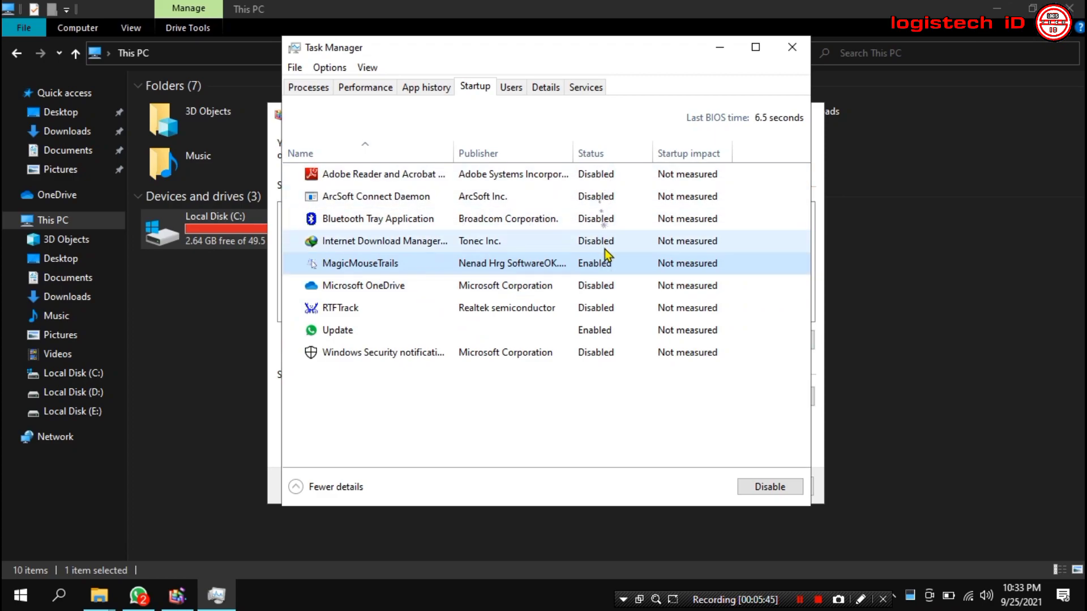
{"action": "left_click", "coordinate": [791, 47]}
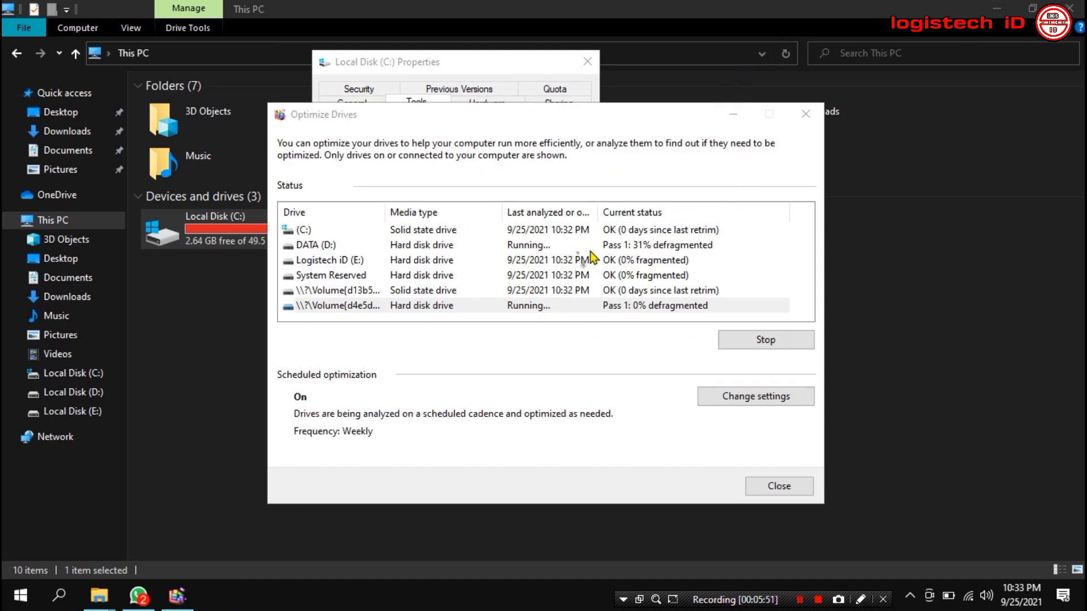
- Close the Local Disk (C:) properties, File Explorer and Optimize Drives windows, and refresh the desktop
{"action": "left_click", "coordinate": [587, 62]}
{"action": "left_click", "coordinate": [1069, 8]}
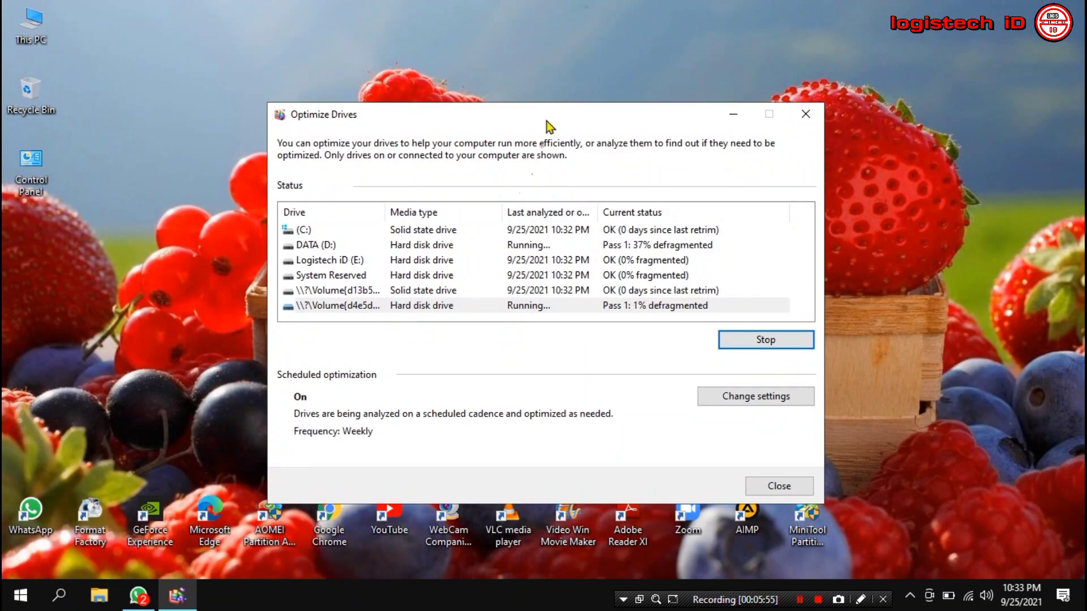
{"action": "left_click_drag", "start_coordinate": [545, 116], "coordinate": [537, 62]}
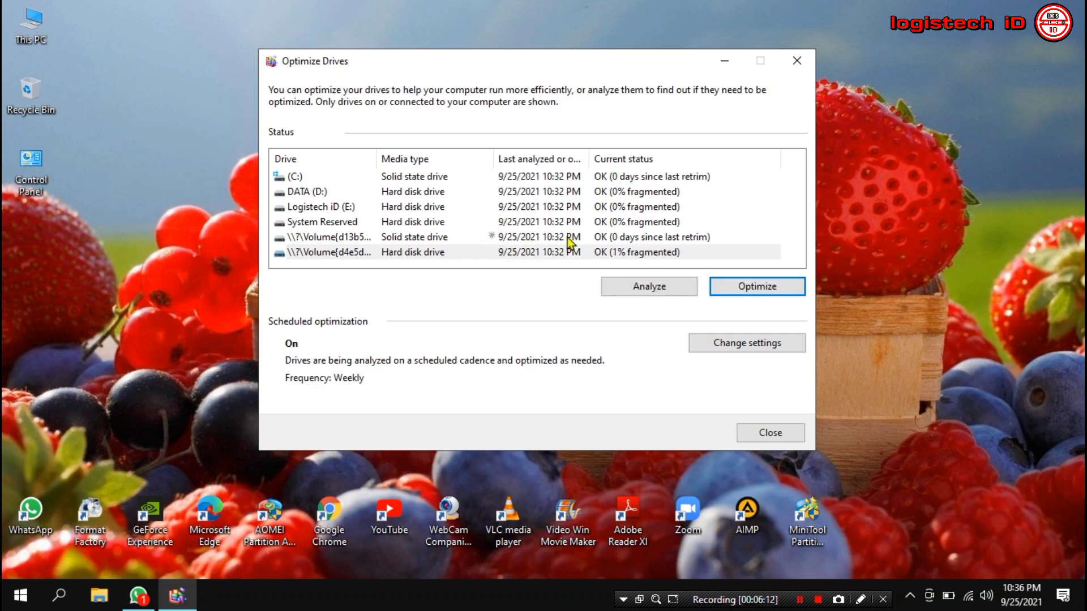
{"action": "left_click", "coordinate": [802, 65]}
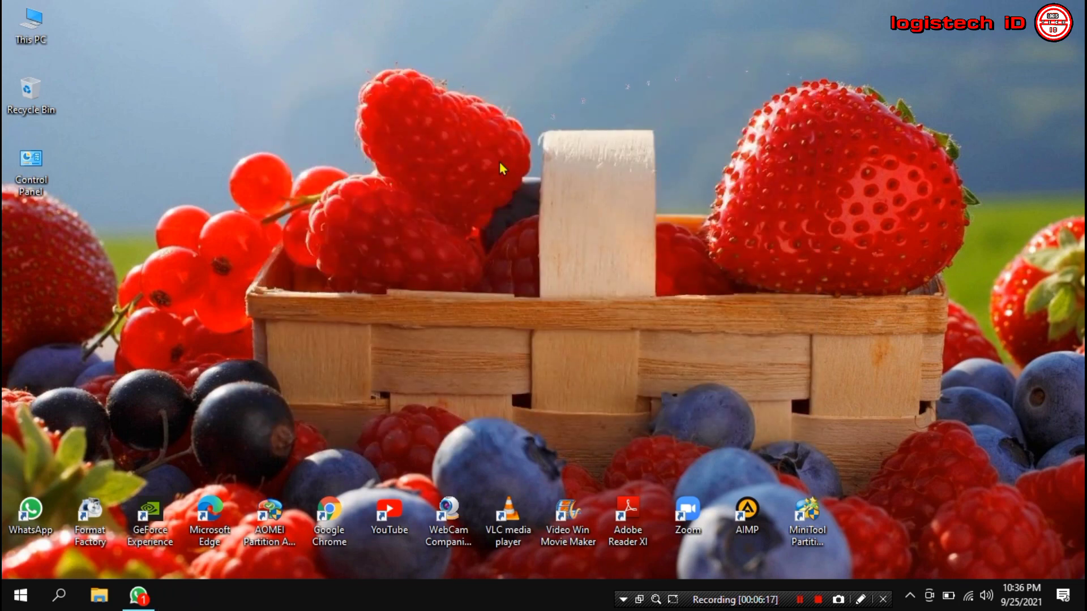
{"action": "right_click", "coordinate": [603, 255]}
{"action": "left_click", "coordinate": [635, 300]}
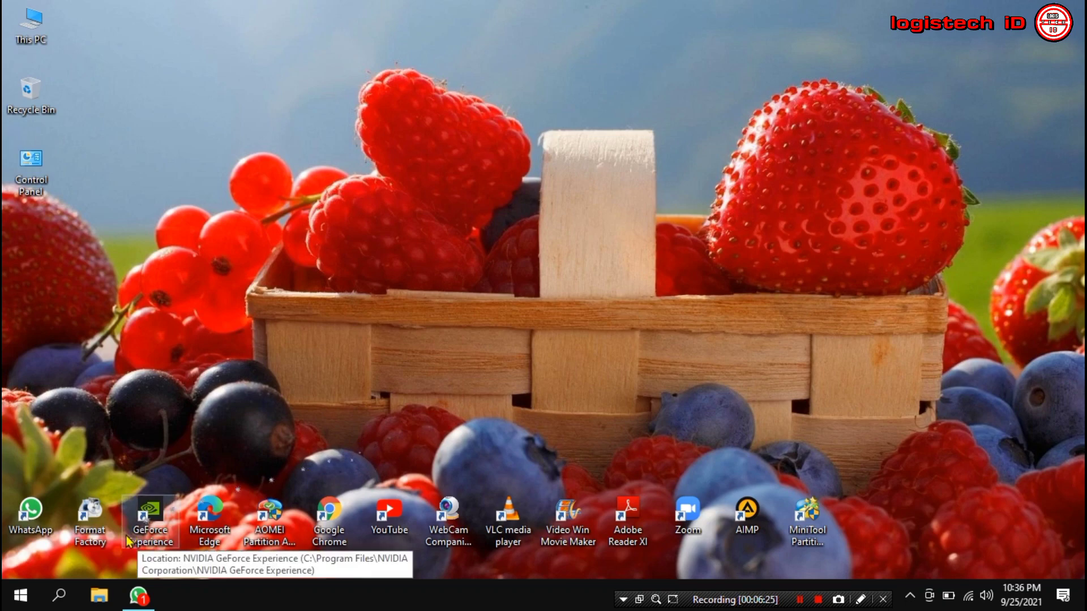
- Search Windows for "control panel" and open the Control Panel app
{"action": "left_click", "coordinate": [59, 600]}
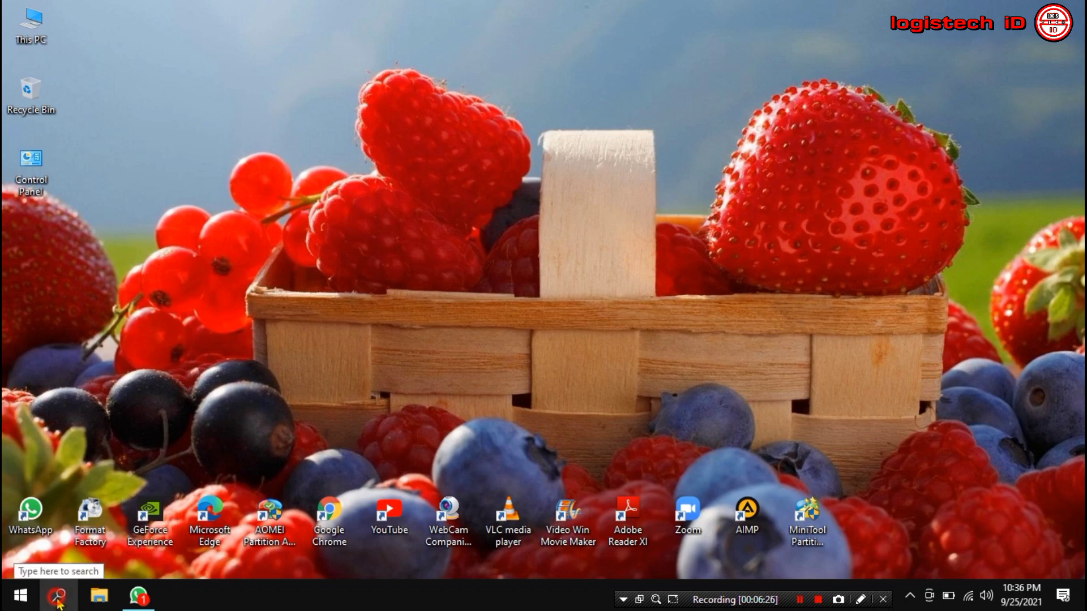
{"action": "type", "text": "co"}
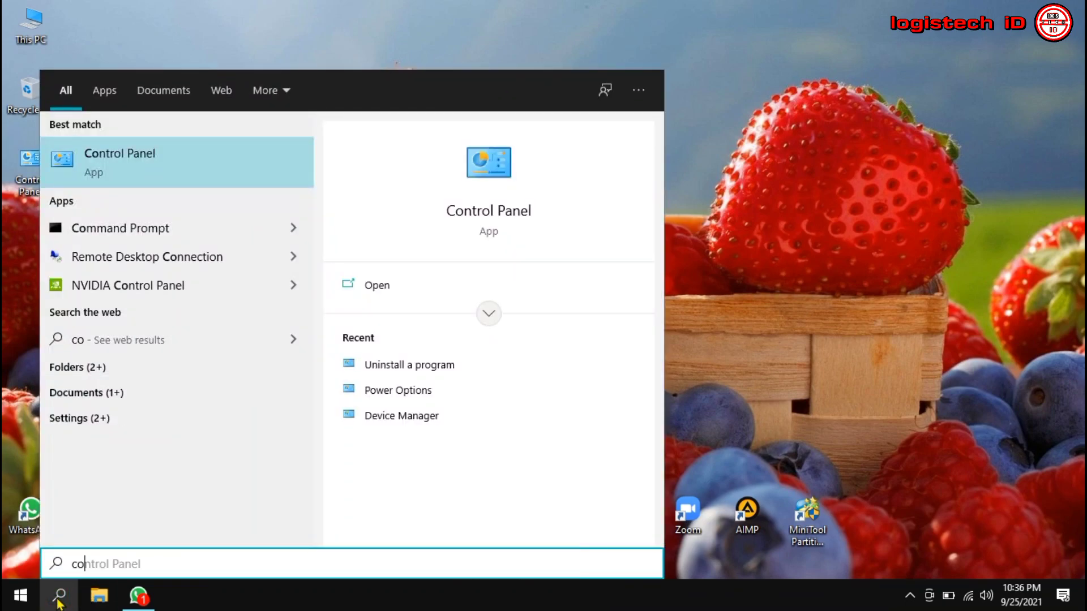
{"action": "type", "text": "ntrol "}
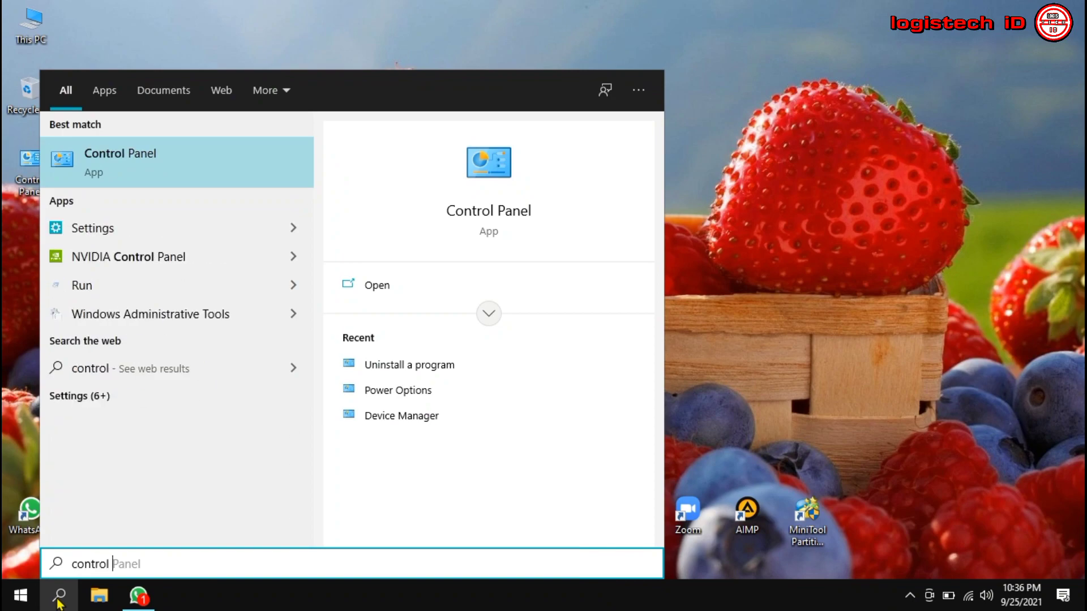
{"action": "type", "text": "panel"}
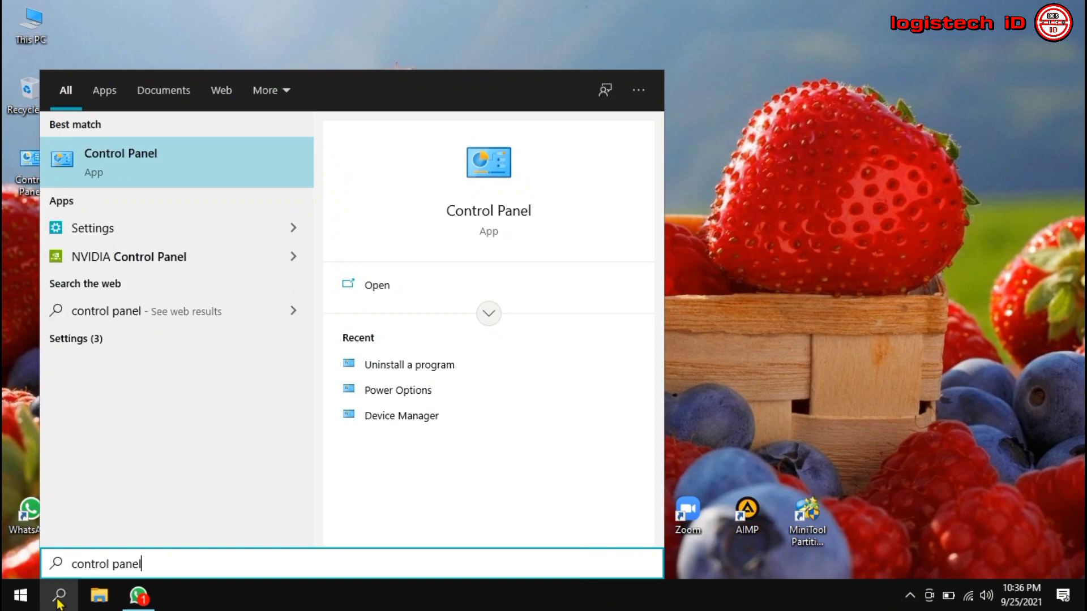
{"action": "left_click", "coordinate": [172, 171]}
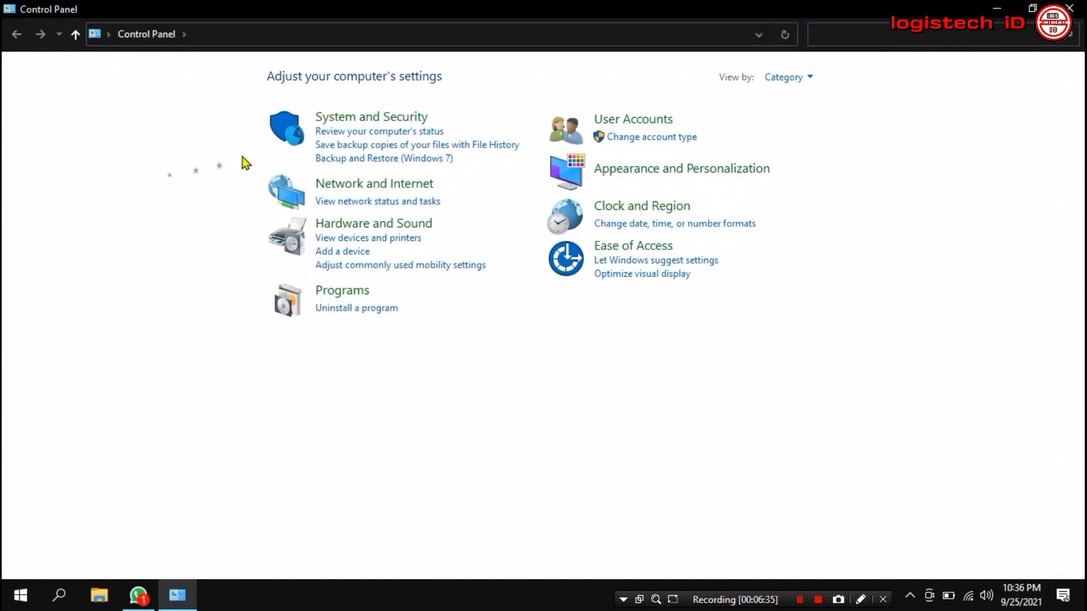
- Switch the Control Panel view to Large icons and back to Category
{"action": "left_click", "coordinate": [792, 79]}
{"action": "left_click", "coordinate": [839, 120]}
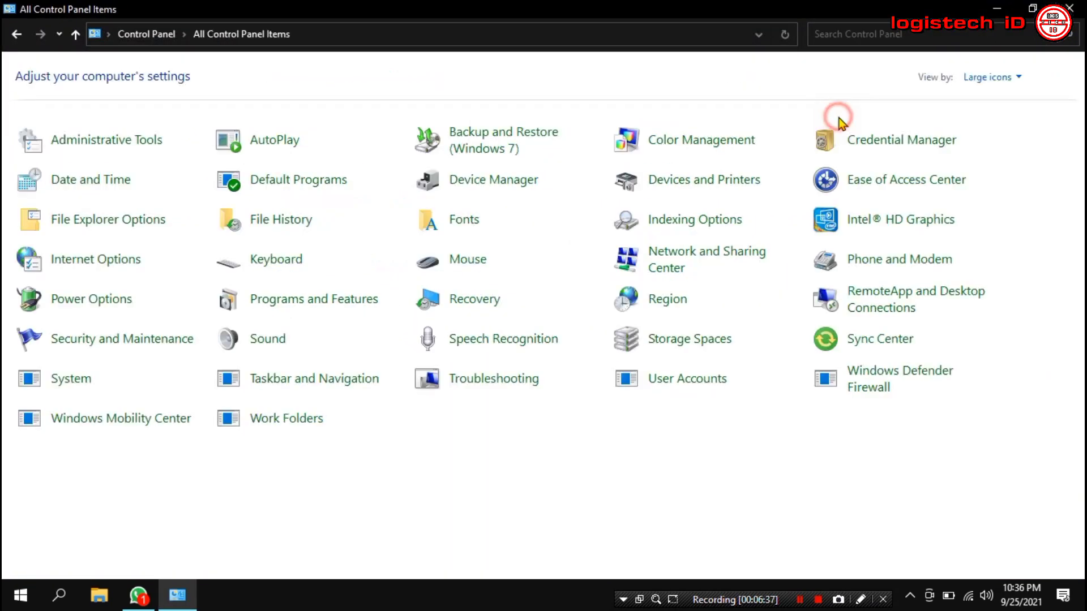
{"action": "left_click", "coordinate": [962, 79]}
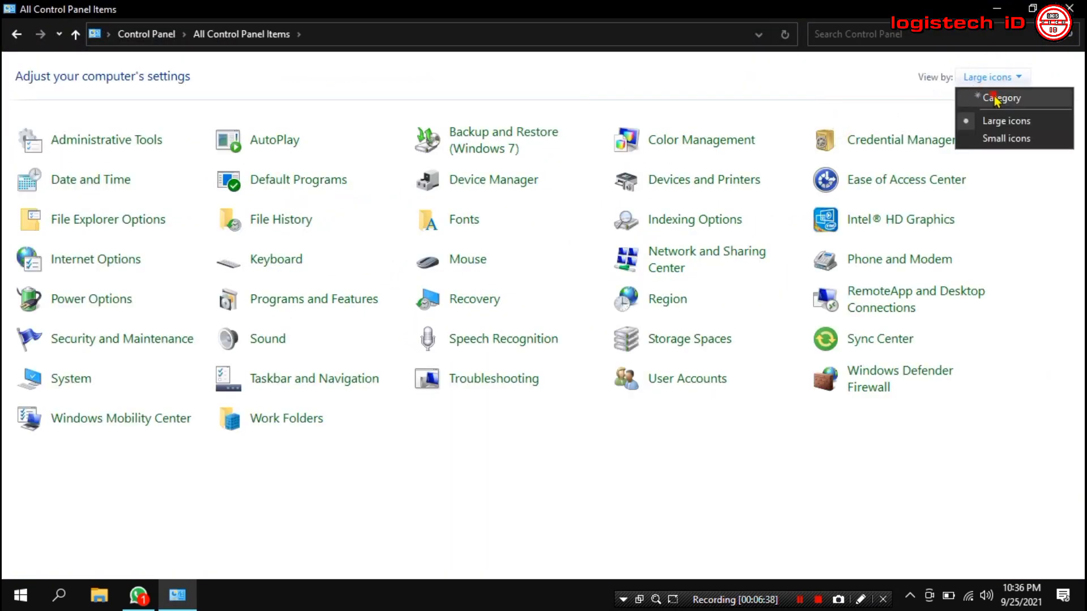
{"action": "left_click", "coordinate": [996, 99]}
- Open the list of installed programs for uninstalling and show it in List view
{"action": "left_click", "coordinate": [369, 309]}
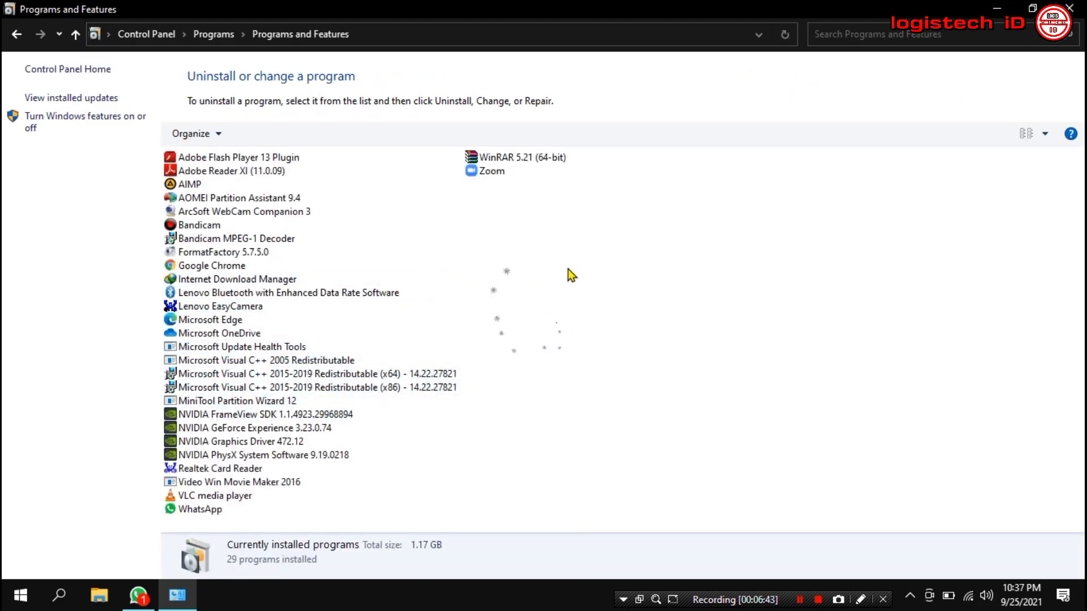
{"action": "left_click", "coordinate": [1045, 134]}
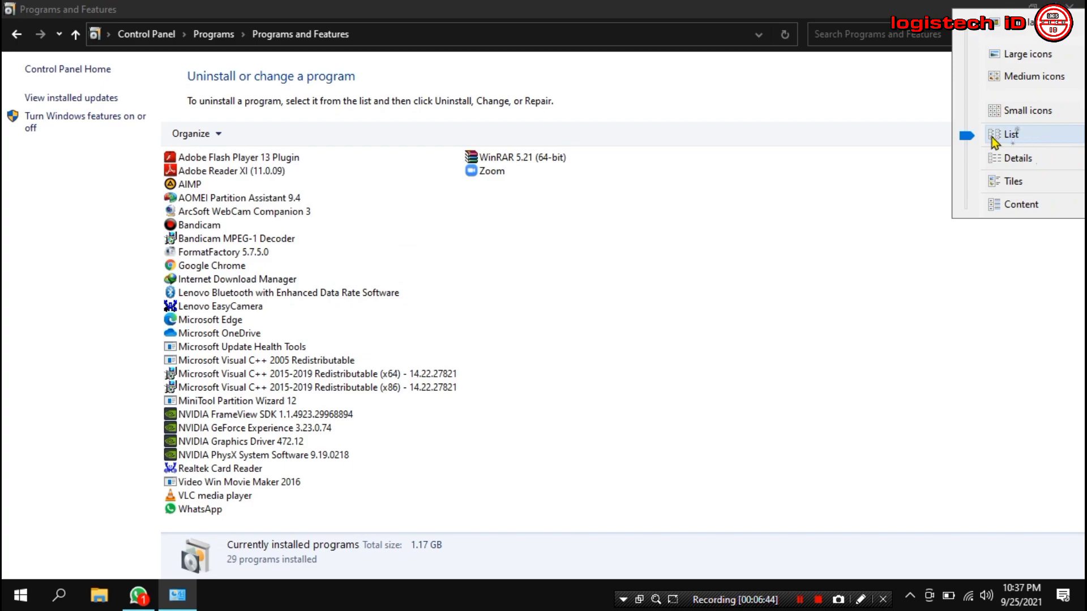
{"action": "left_click", "coordinate": [1014, 139]}
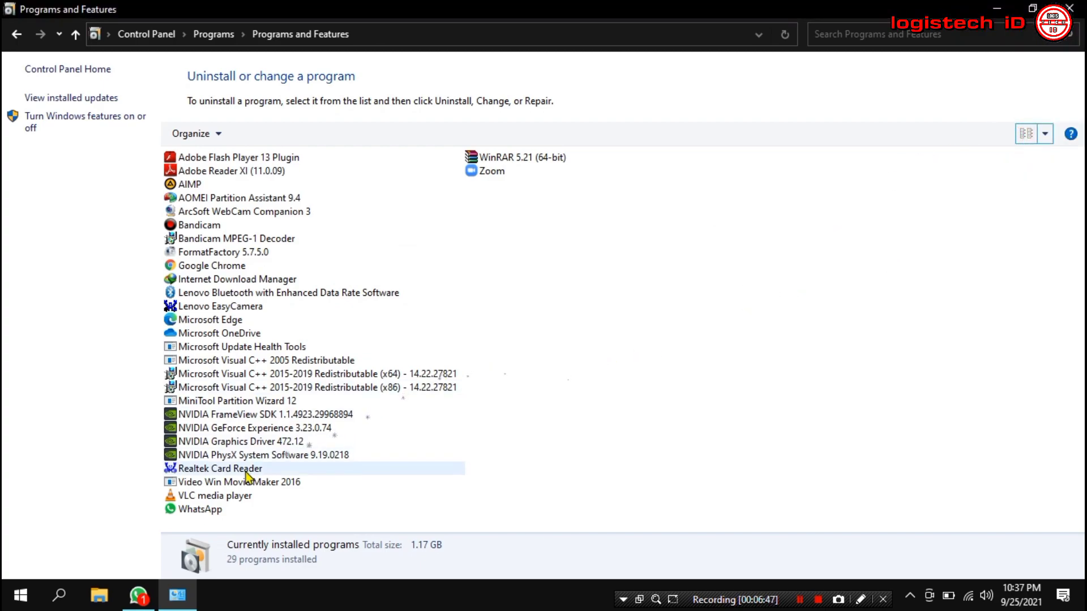
- Try to uninstall FormatFactory 5.7.5.0 from the installed programs and close Programs and Features
{"action": "left_click", "coordinate": [195, 498]}
{"action": "left_click", "coordinate": [212, 348]}
{"action": "left_click", "coordinate": [214, 307]}
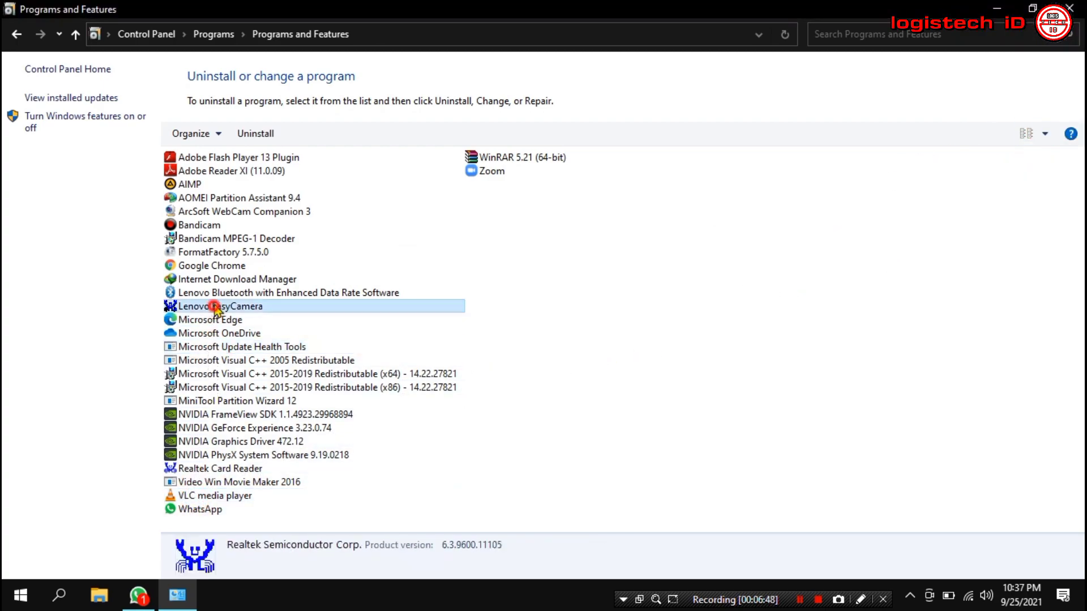
{"action": "left_click", "coordinate": [222, 253]}
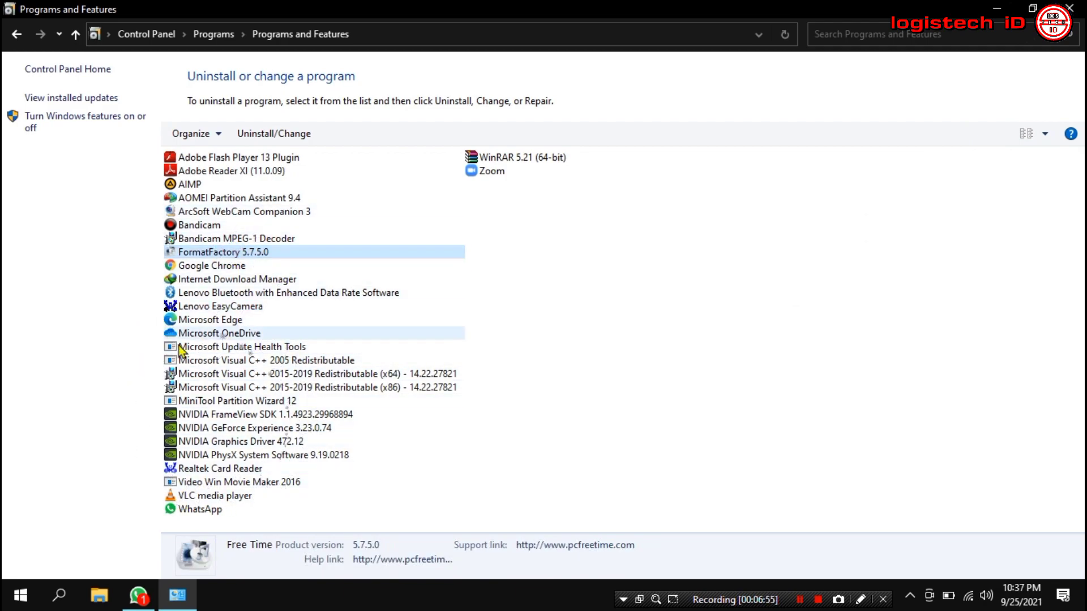
{"action": "right_click", "coordinate": [215, 251]}
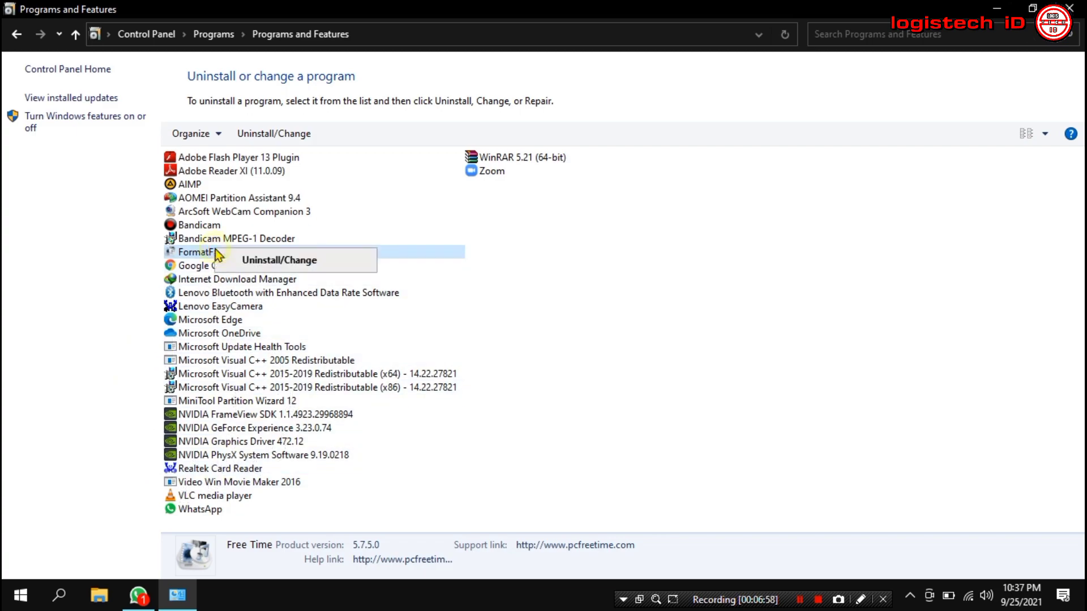
{"action": "left_click", "coordinate": [296, 266]}
{"action": "left_click", "coordinate": [1070, 8]}
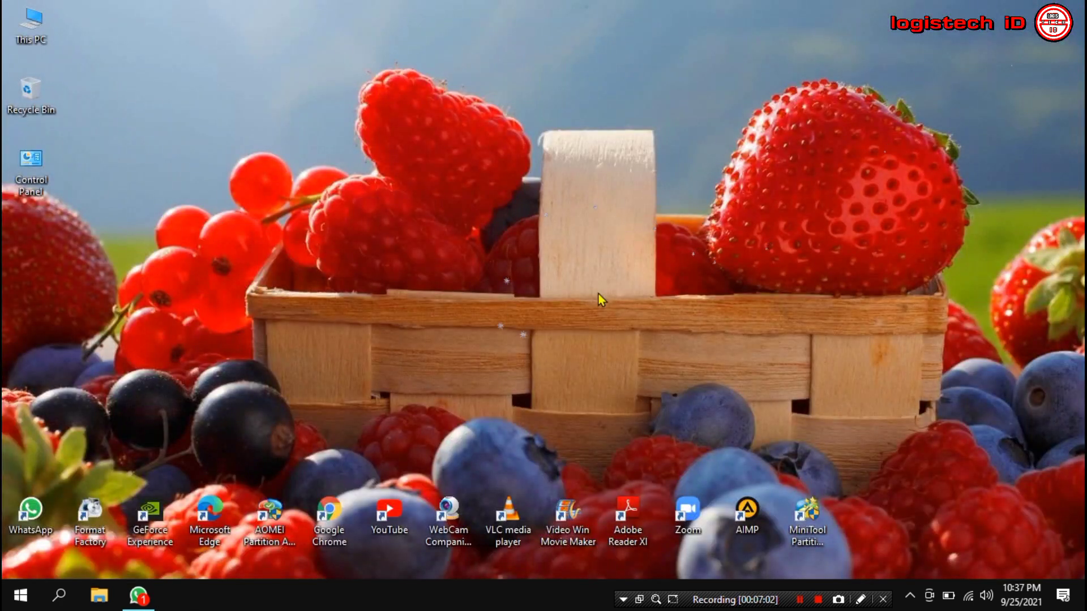